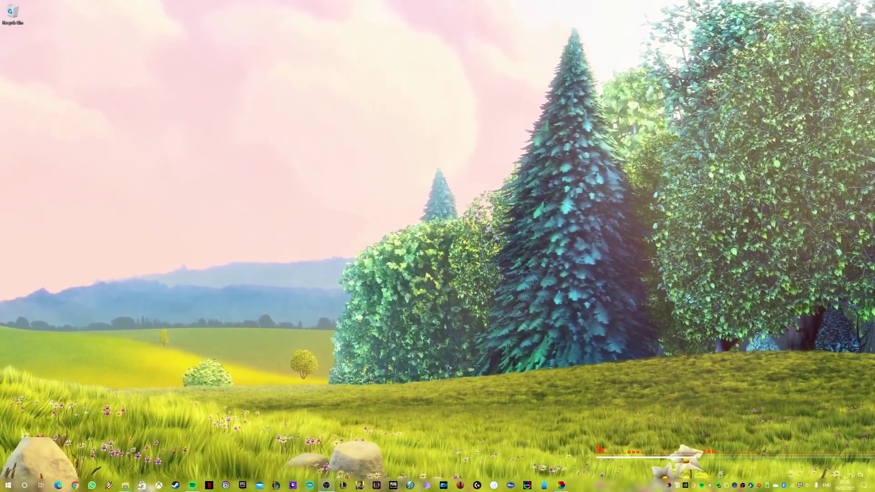
- View the TranslucentTB and Lively Wallpaper product pages in Microsoft Store, and close the store
left_click(142, 485)
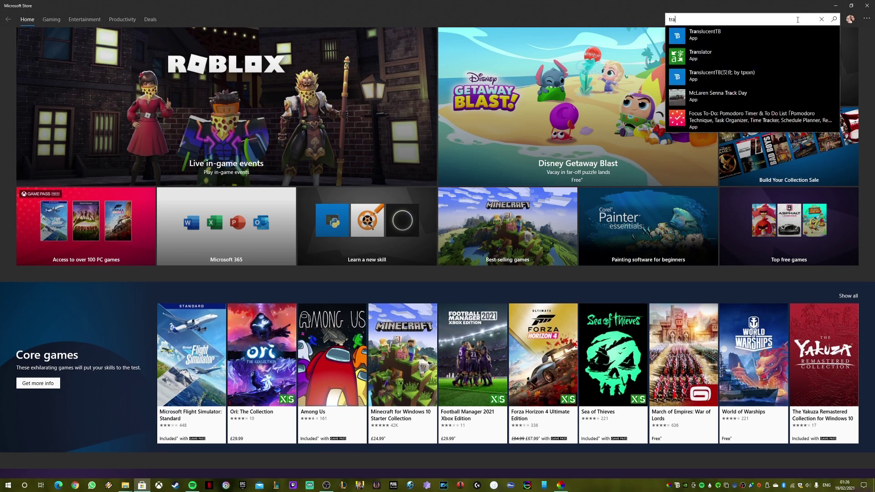
left_click(764, 40)
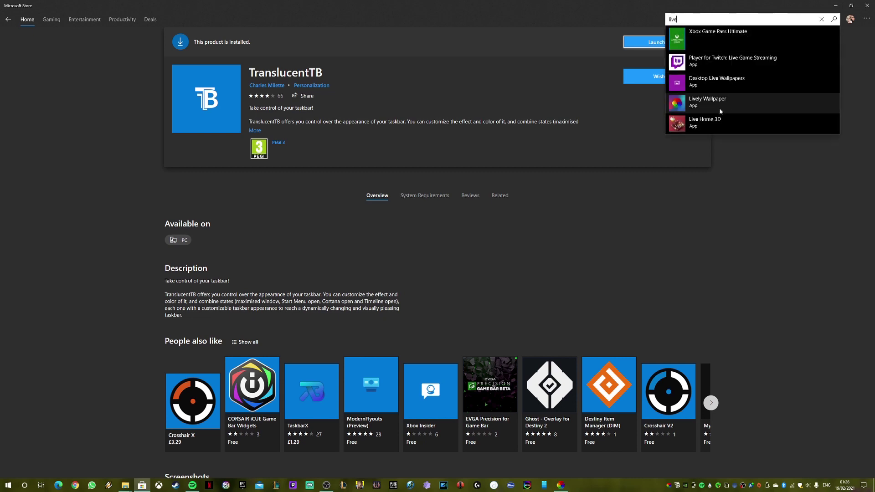
left_click(720, 109)
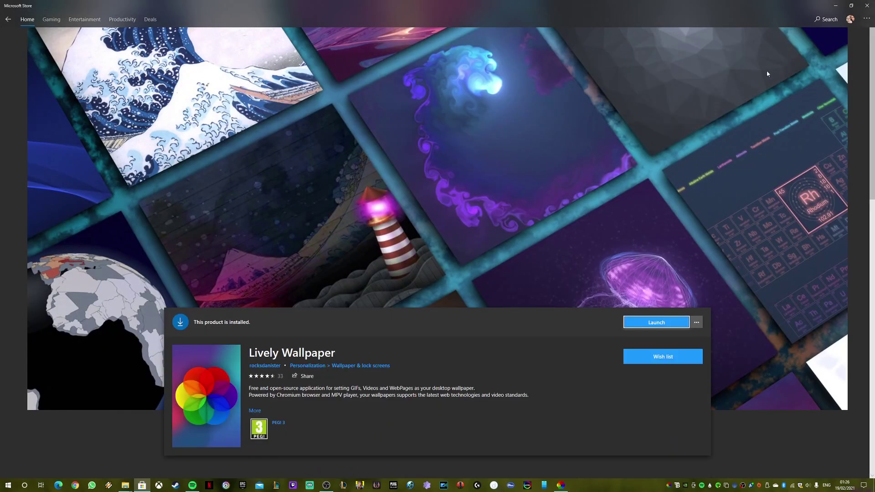
left_click(866, 5)
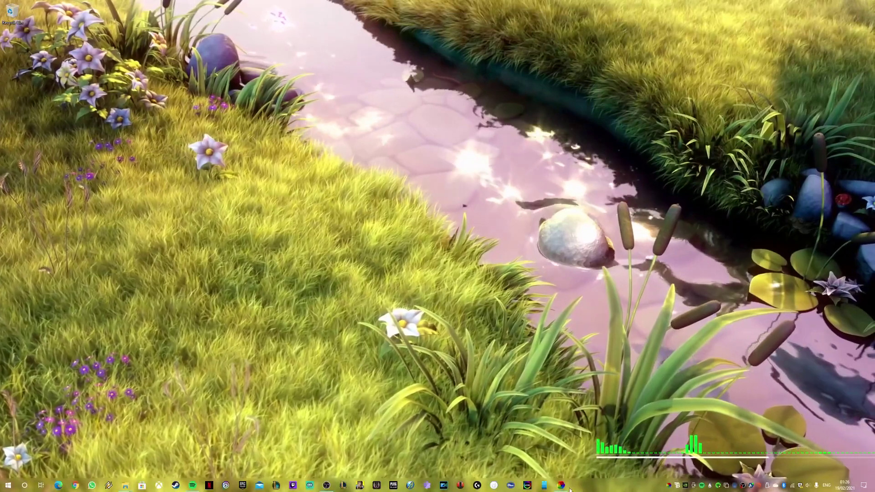
- Try the Opaque and Blur styles for the regular taskbar state in TranslucentTB
right_click(678, 485)
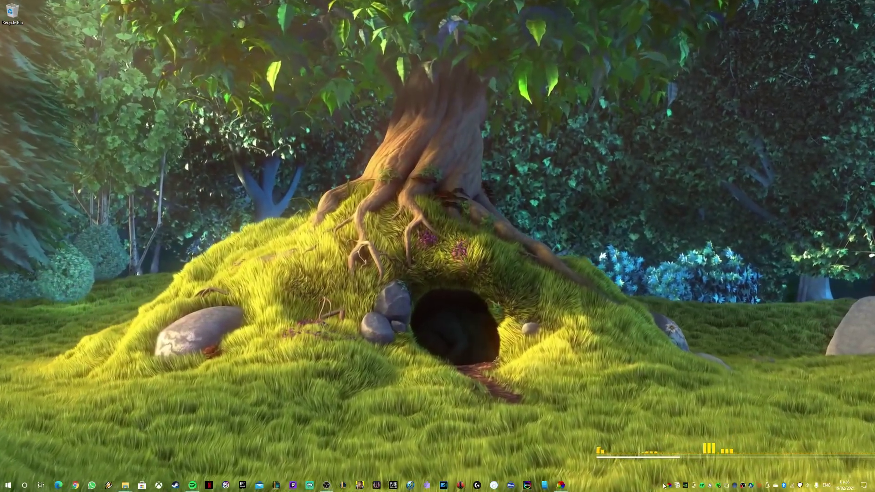
right_click(677, 485)
mouse_move(717, 409)
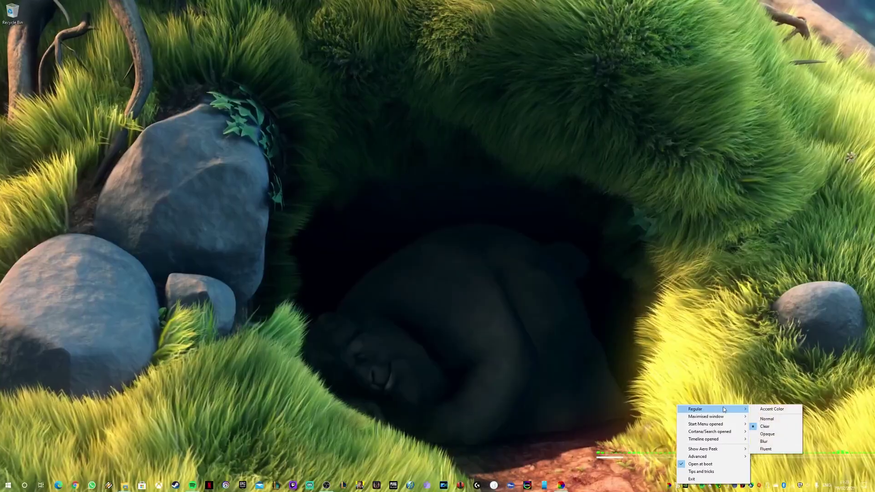
left_click(787, 428)
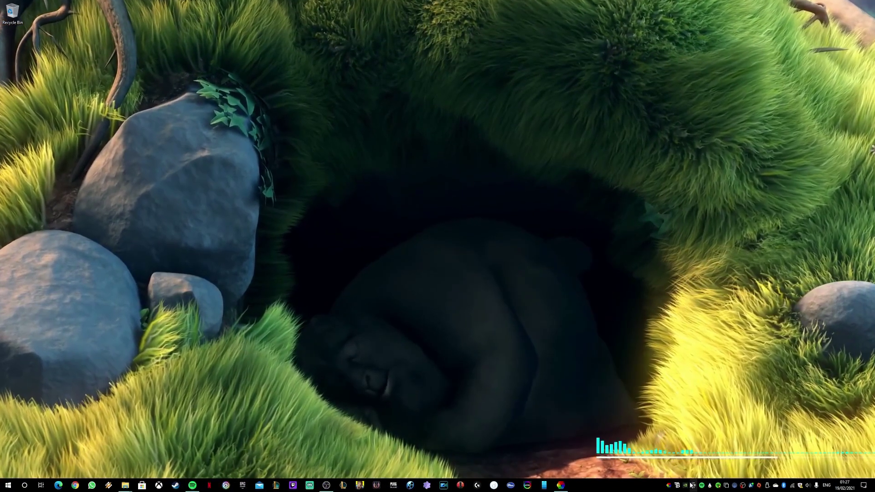
right_click(678, 484)
mouse_move(723, 412)
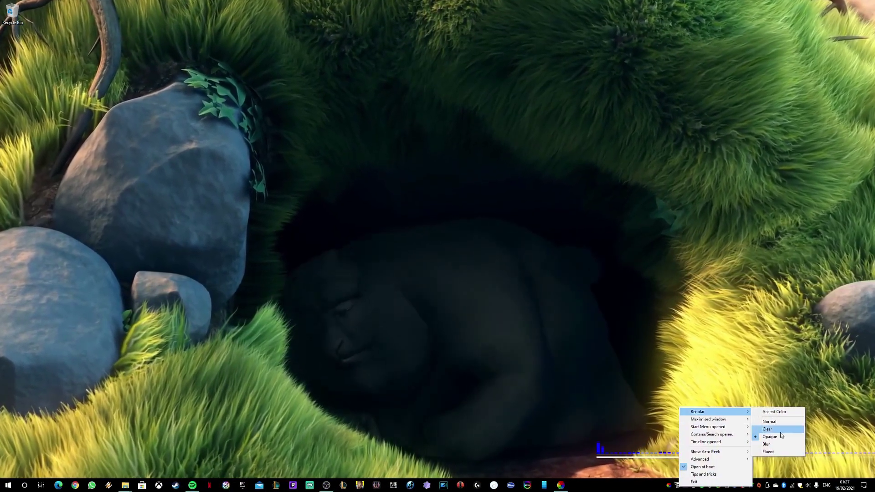
left_click(774, 445)
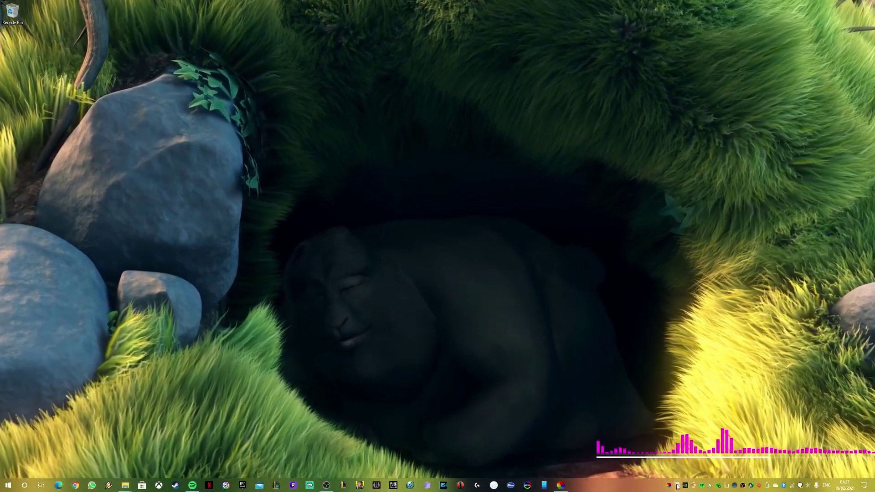
- Restore the transparent taskbar appearance for TranslucentTB's regular state
right_click(677, 485)
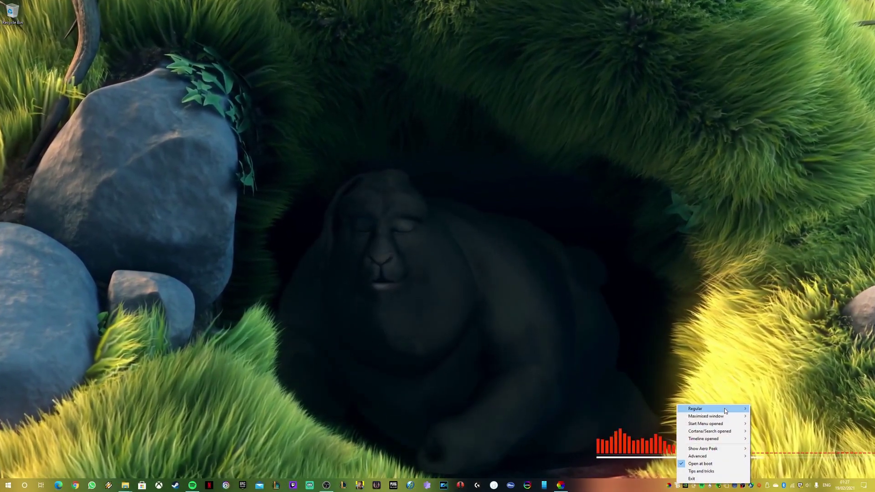
mouse_move(723, 409)
left_click(771, 441)
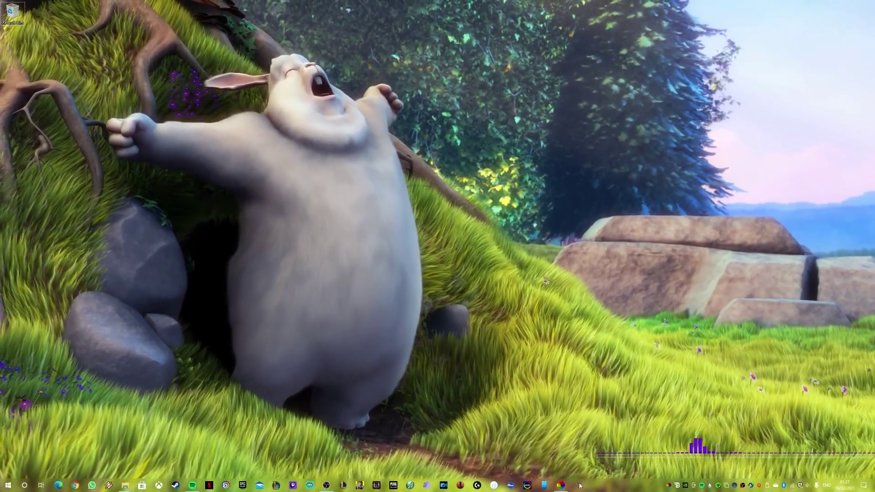
- Bring the Lively Wallpaper window onto this screen and try the Medusae and Fluids v2 wallpapers
left_click_drag(874, 86, 409, 82)
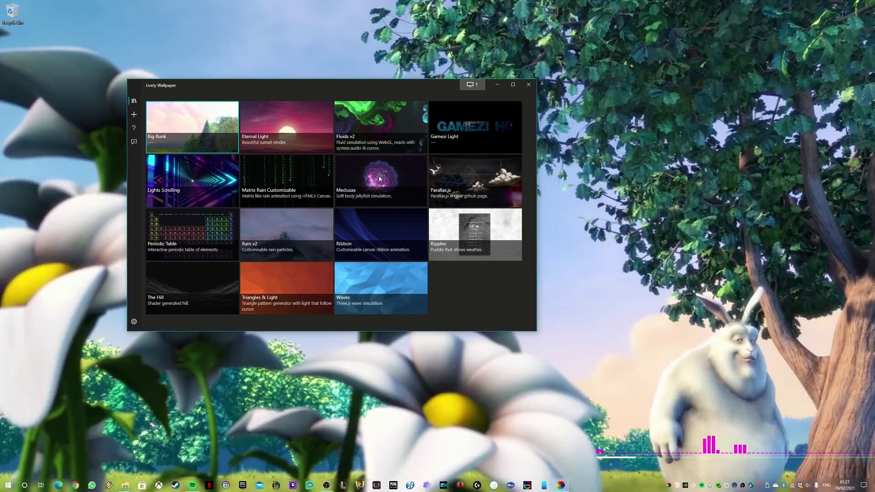
left_click(380, 179)
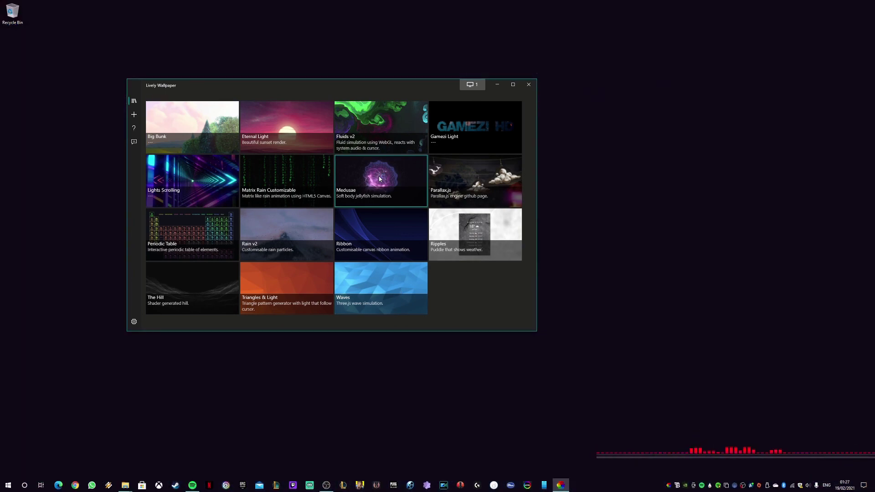
left_click_drag(377, 82, 819, 126)
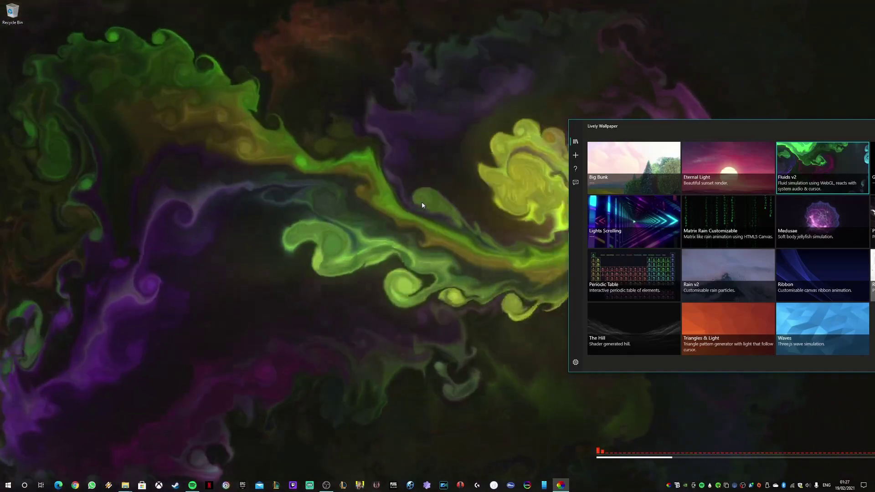
left_click_drag(765, 126, 480, 112)
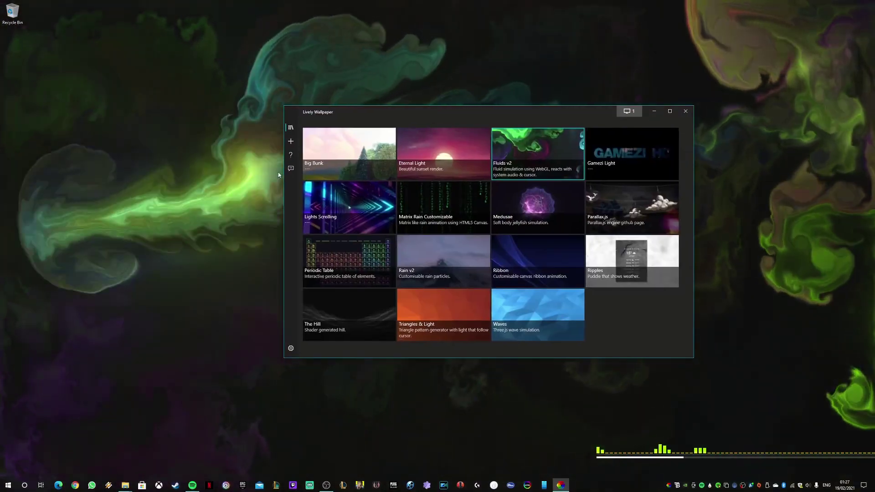
- Open Lively's page for adding a wallpaper, and switch to Chrome to open youtube.com/gamezihd
left_click(291, 142)
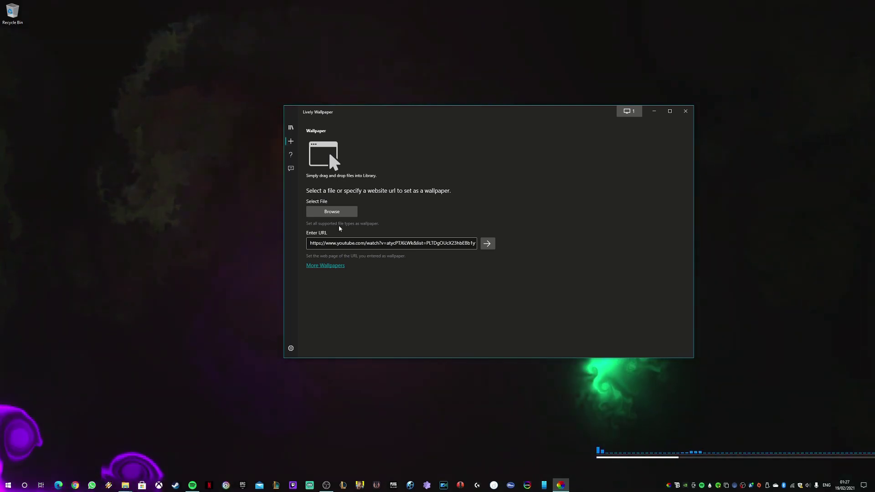
left_click(357, 243)
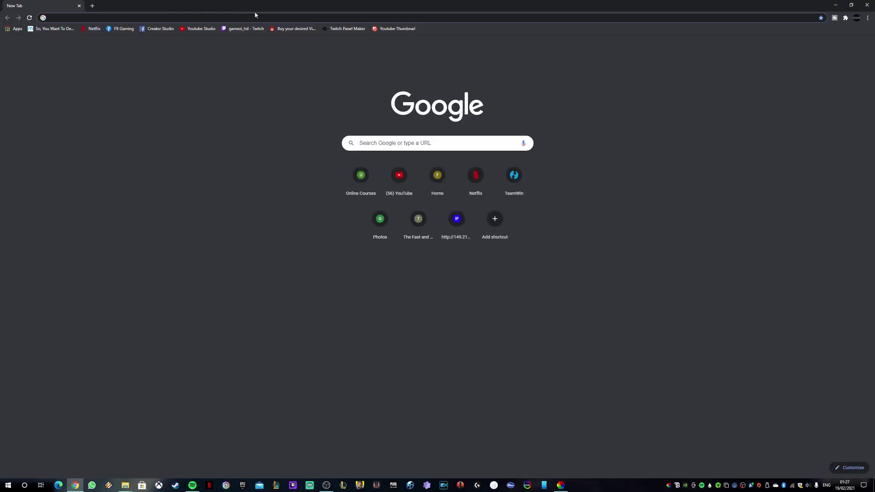
type("youtube.com")
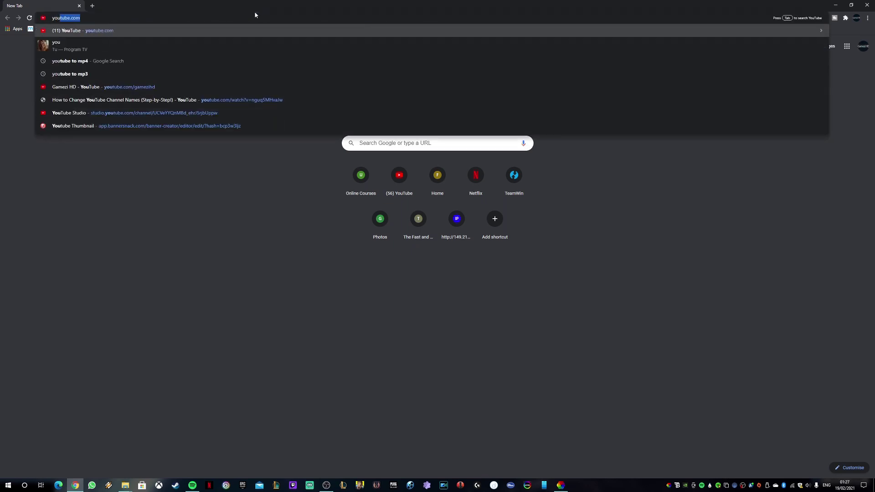
type("/")
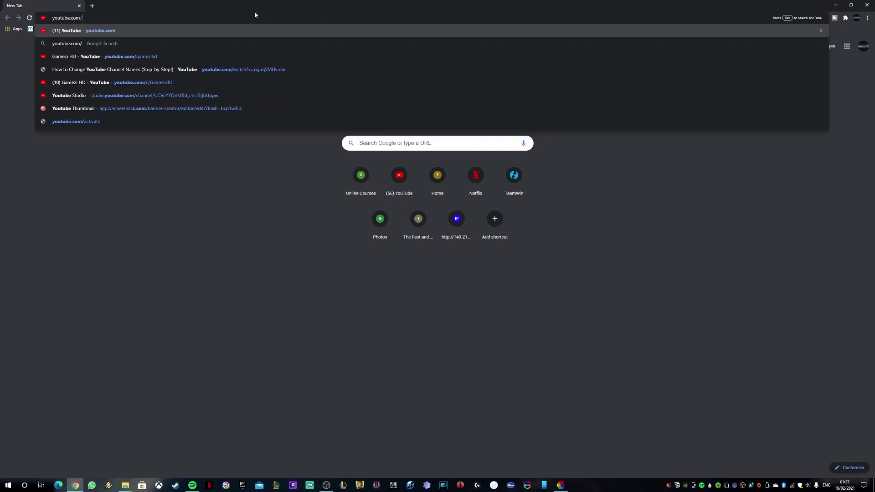
type("gamezi")
key("Return")
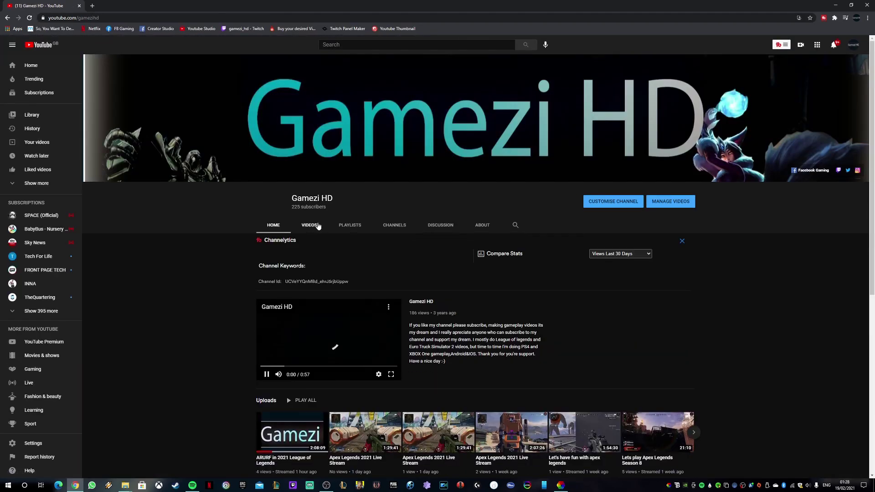
- Open the channel's video "ARURF in 2021 League of Legends", copy its URL, and close the browser
left_click(318, 226)
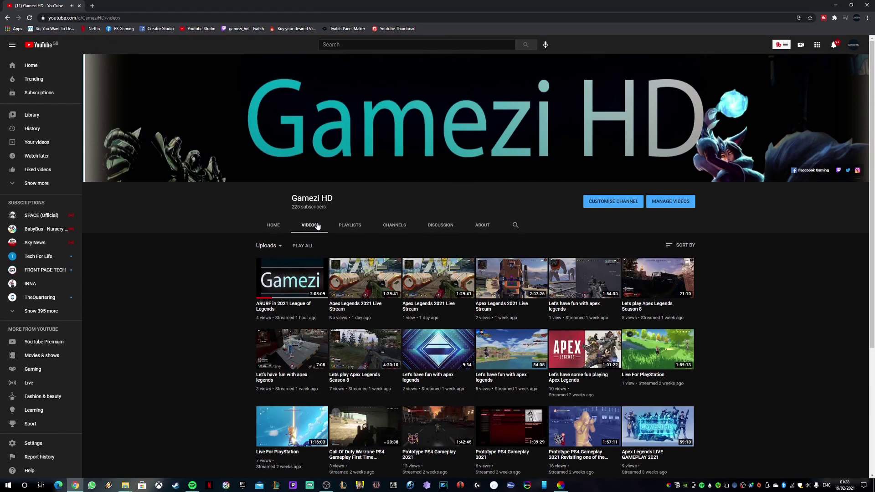
left_click(300, 295)
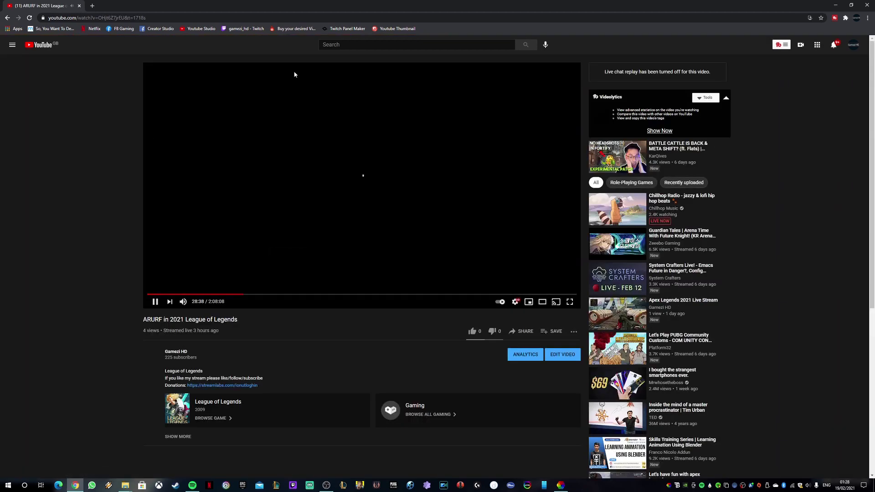
left_click(269, 17)
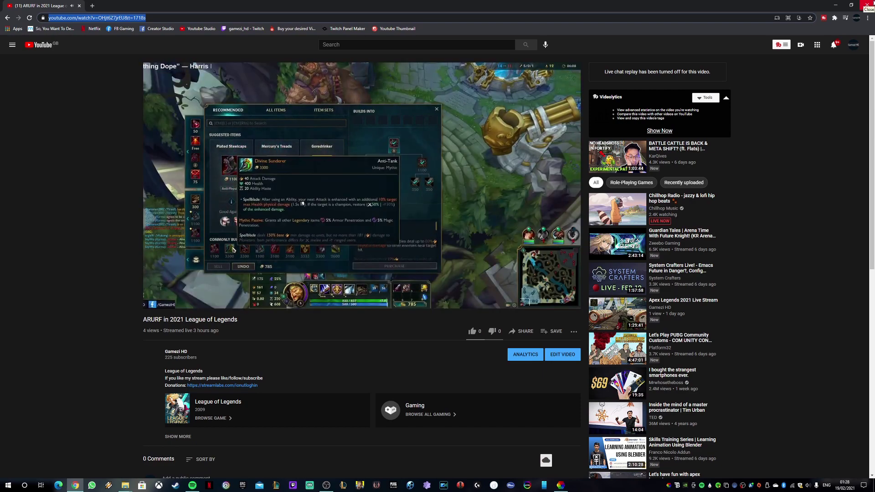
left_click(865, 4)
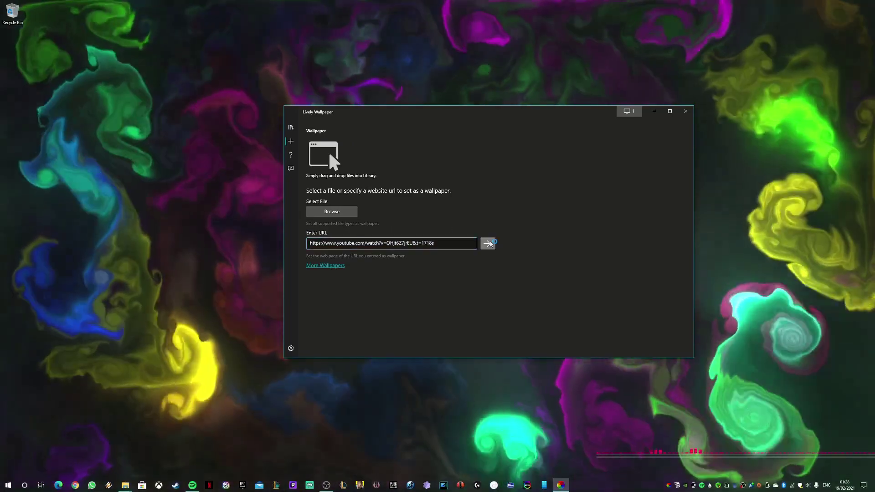
- Add the copied YouTube URL as a wallpaper titled "Live Gamezi Youtube", apply it, and move the Lively window off the desktop
left_click(488, 244)
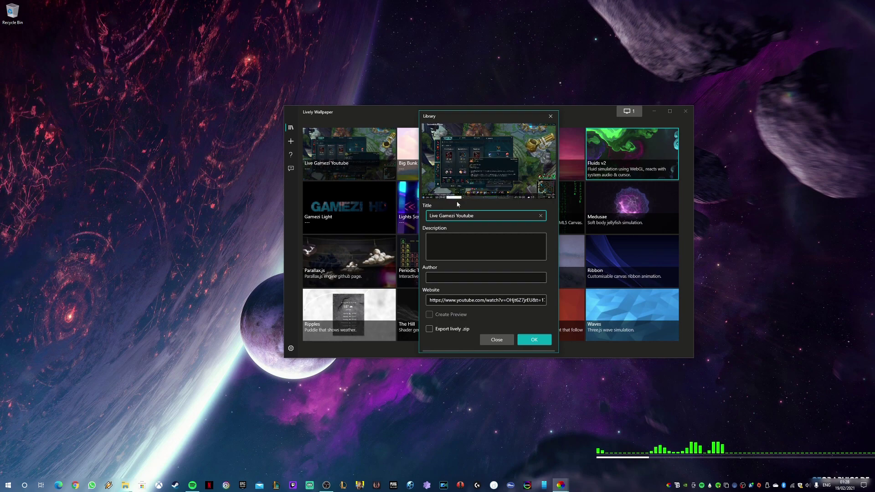
left_click(539, 340)
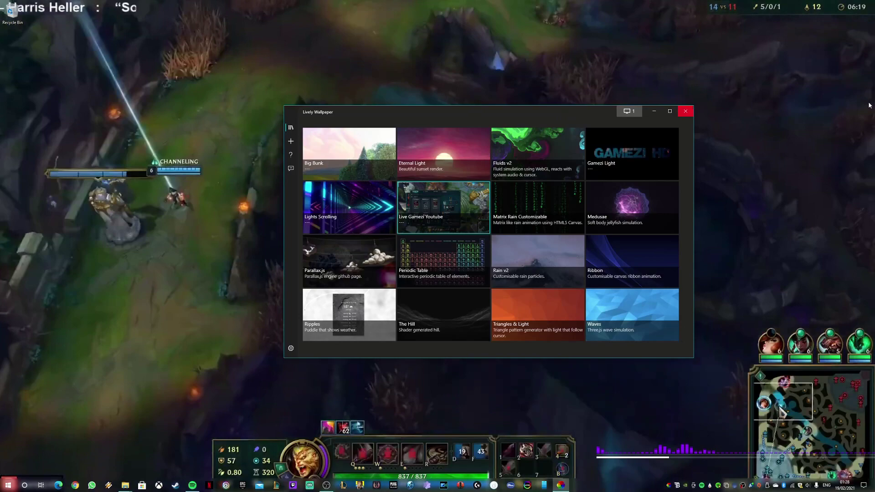
left_click_drag(563, 112, 874, 109)
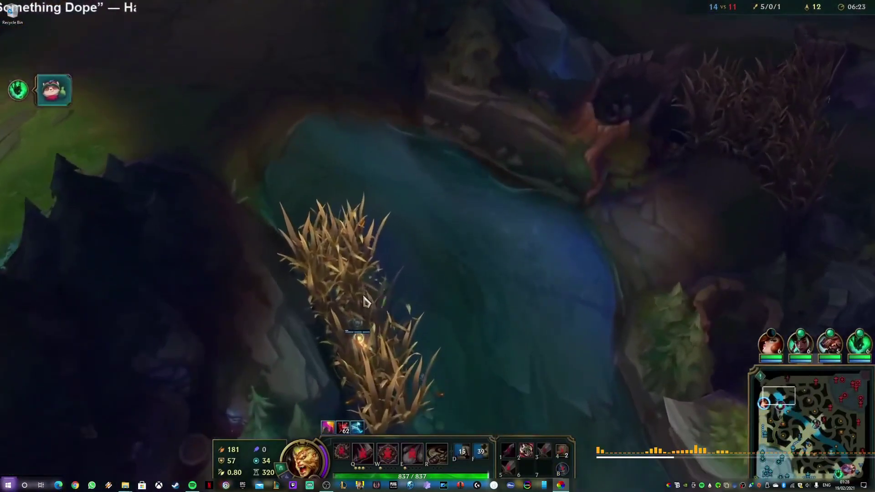
- Bring the Lively window back, apply the Lights Scrolling wallpaper, and move the window aside to show it
left_click_drag(874, 68, 642, 83)
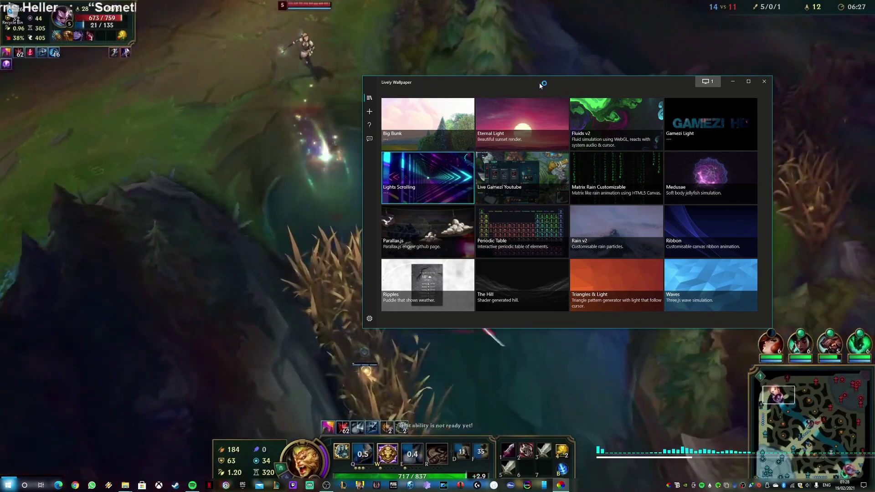
left_click_drag(541, 84, 874, 118)
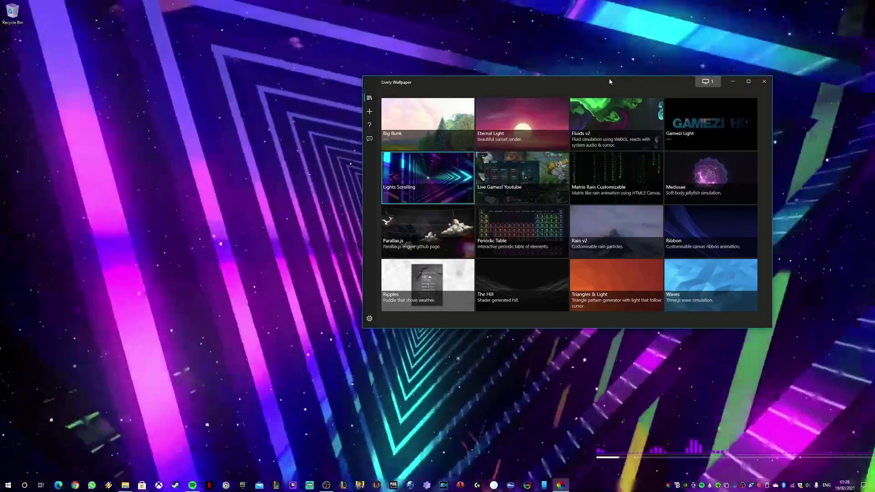
left_click_drag(611, 82, 874, 115)
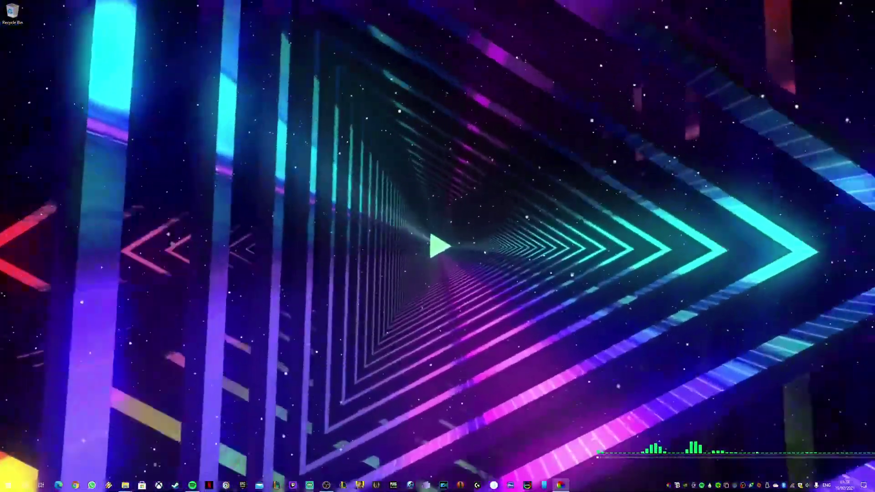
- Bring the Lively window back, apply the Gamezi Light wallpaper from the library, and close the window
left_click_drag(874, 32, 528, 40)
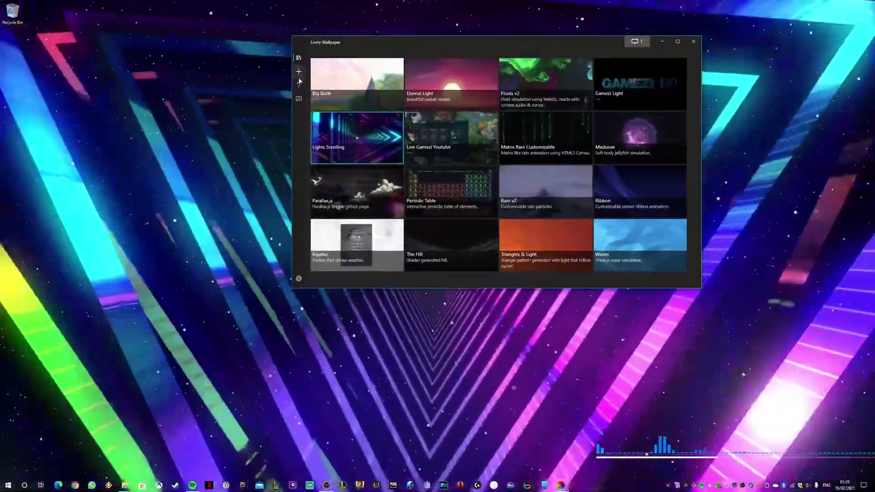
left_click(299, 72)
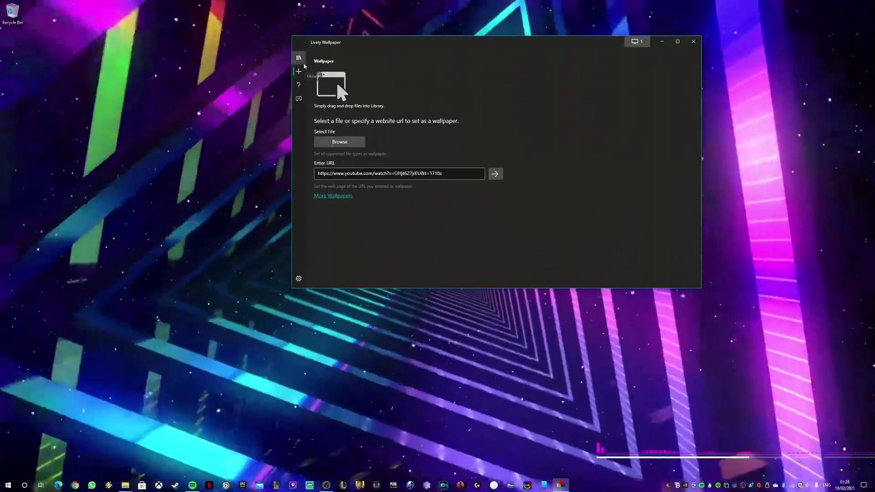
left_click(299, 58)
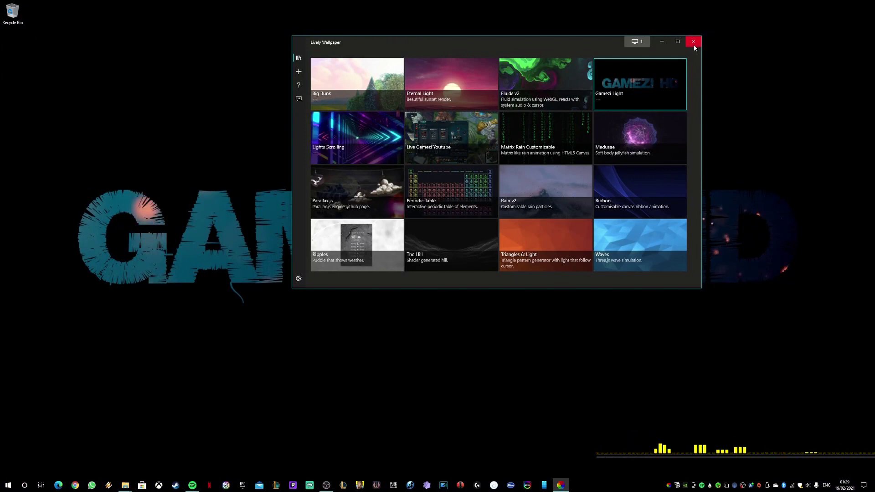
left_click(694, 42)
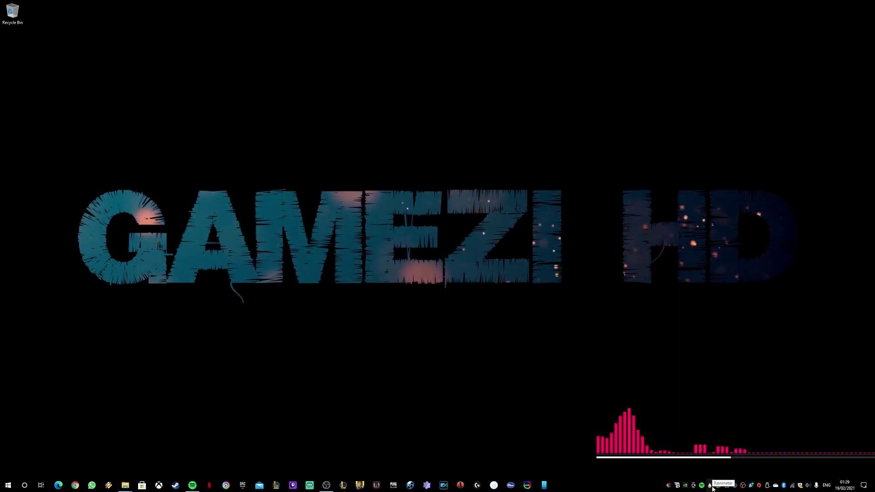
- Open Chrome, search for "rainmeter", and open the official Rainmeter desktop customization tool website
left_click(75, 486)
type("raint")
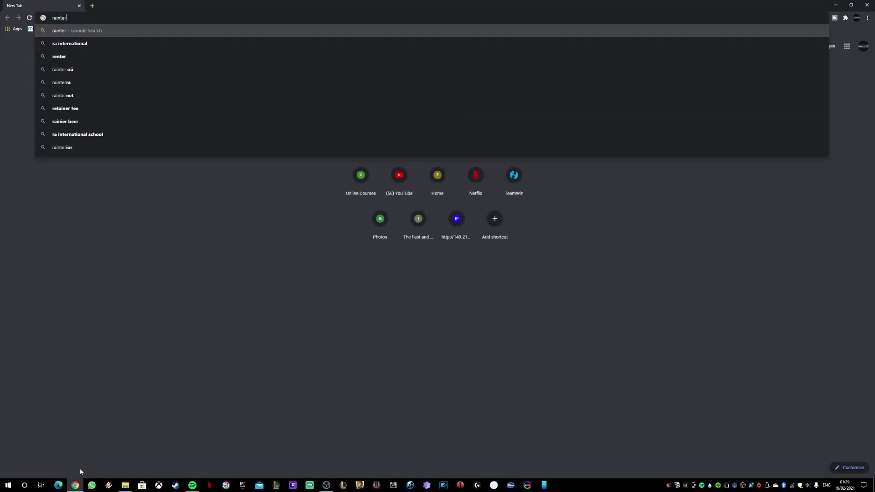
key("BackSpace")
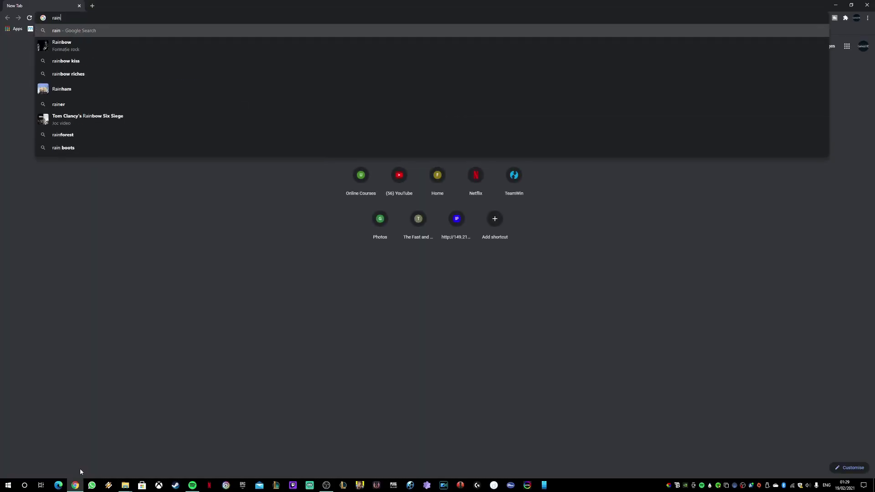
type("me")
key("Return")
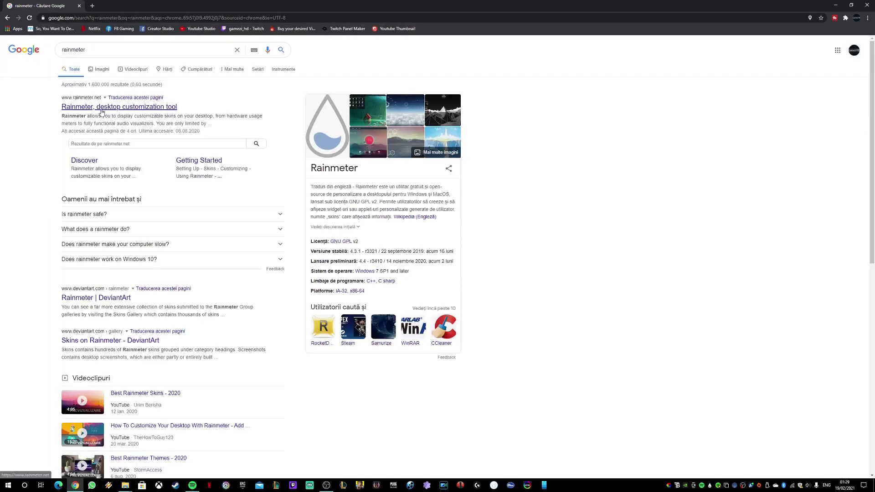
left_click(102, 110)
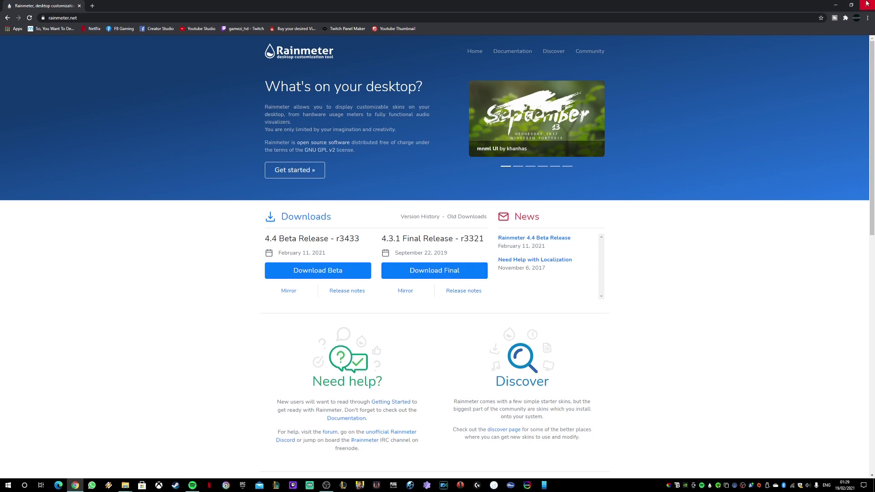
- Search for "rainmeter visualizer" and open the VisualSkins page of Rainmeter visualizer skins
left_click(404, 15)
type("rainmeter ")
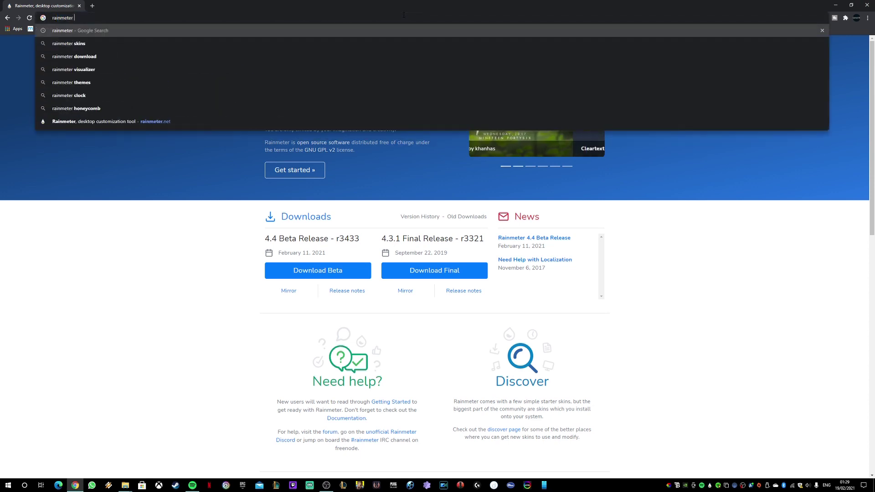
type("visu")
key("Down")
key("Return")
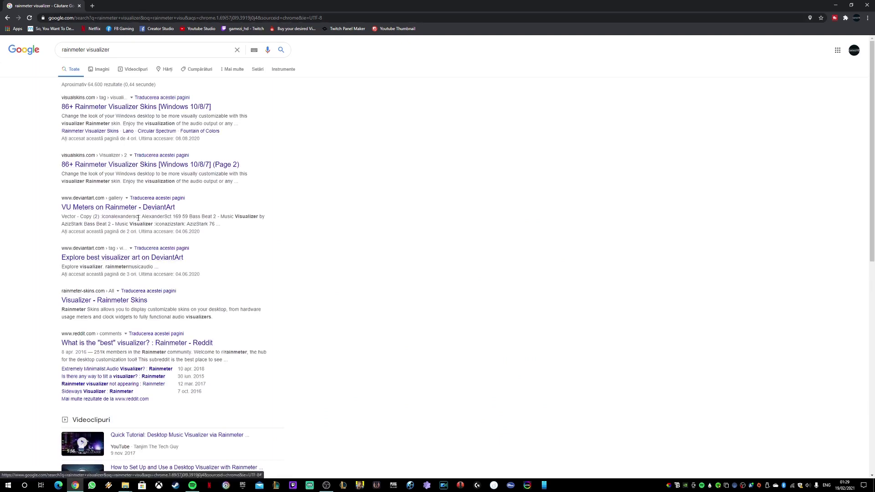
left_click(161, 108)
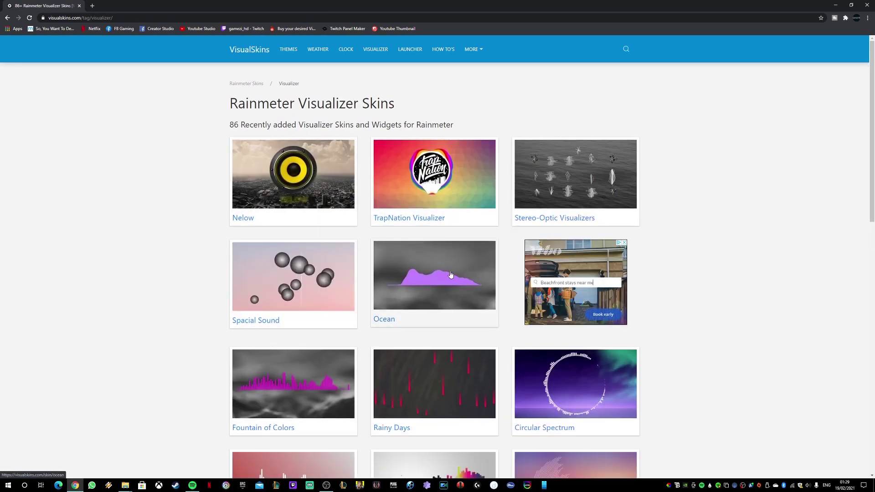
- Browse the visualizer skins to the end of the VisualSkins page and return to the desktop
scroll(570, 161, "down", 2)
scroll(570, 160, "down", 2)
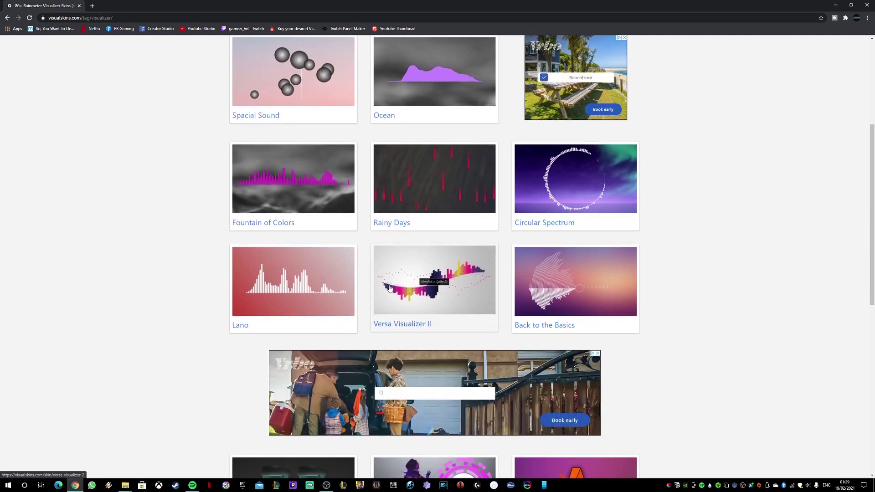
scroll(408, 286, "down", 3)
scroll(407, 286, "down", 5)
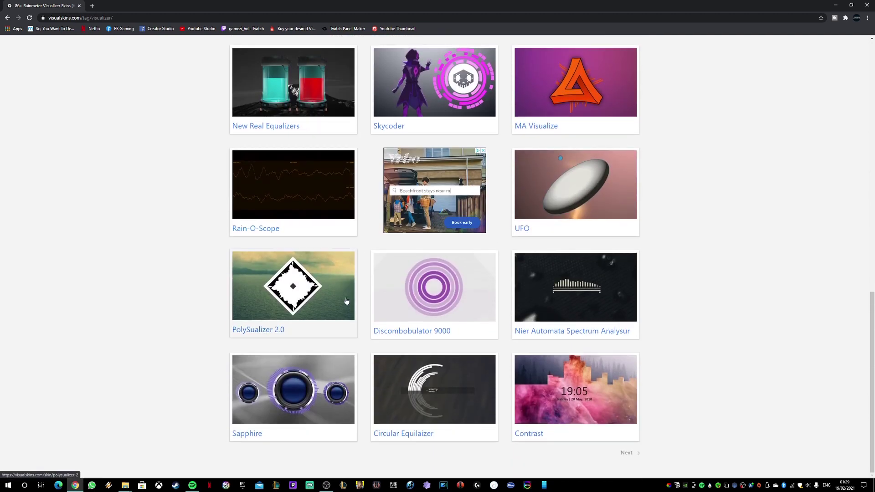
left_click(836, 5)
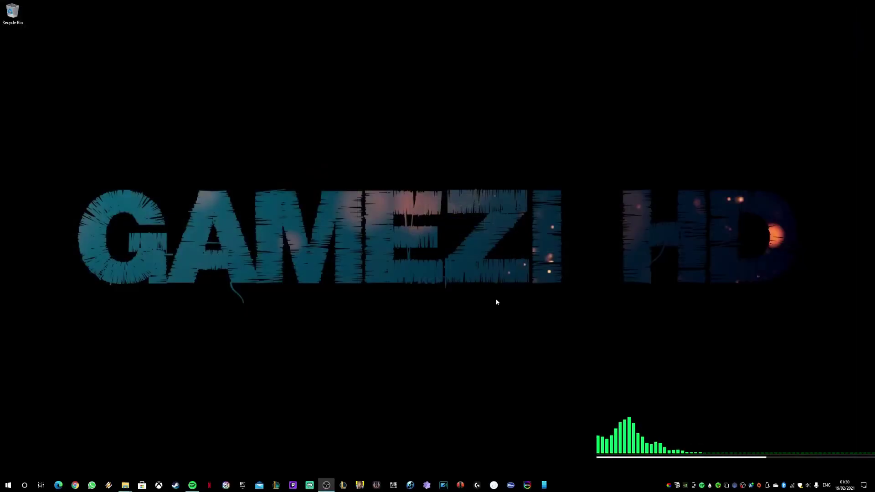
- Open the settings of the desktop's linear visualizer to view its general options, and close them again
right_click(673, 452)
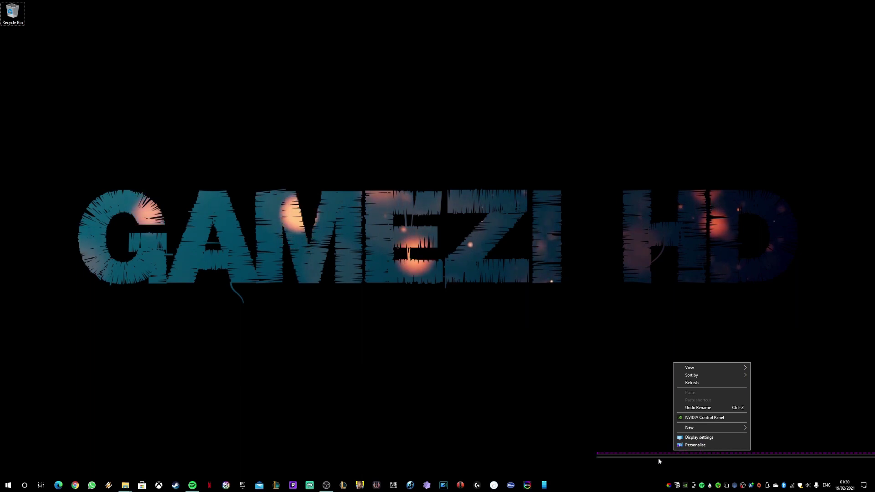
right_click(658, 458)
right_click(656, 458)
left_click(679, 411)
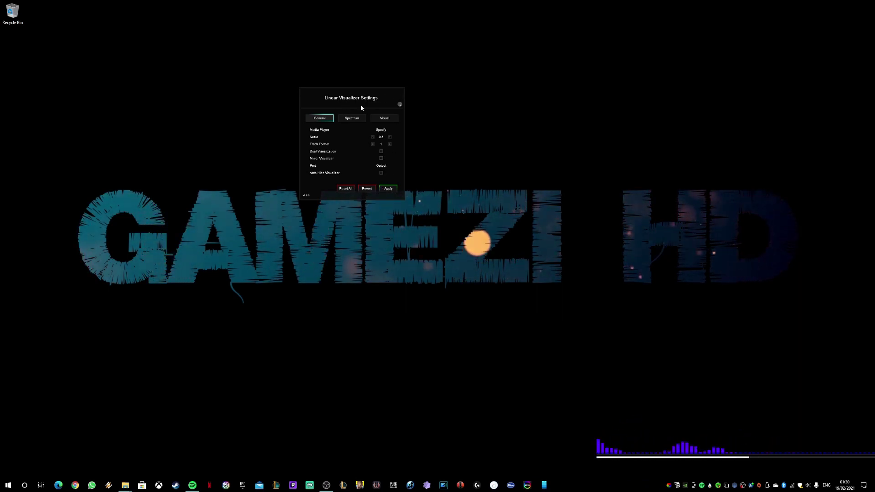
right_click(344, 99)
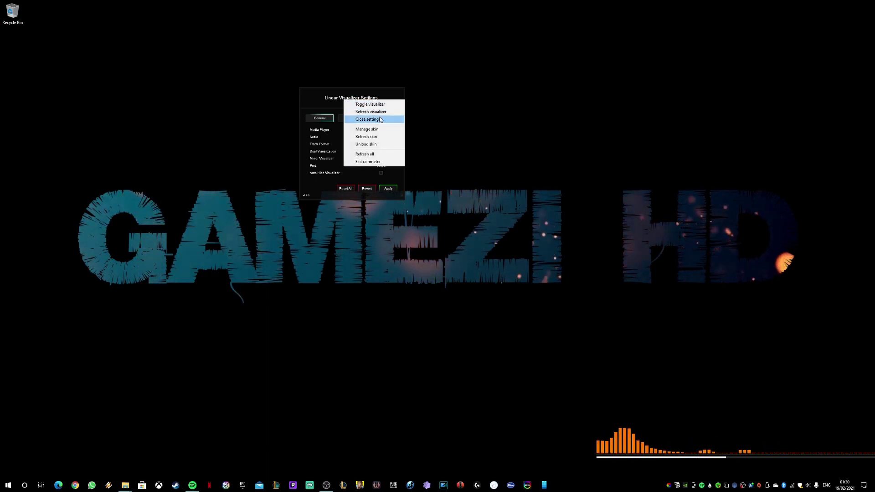
right_click(328, 98)
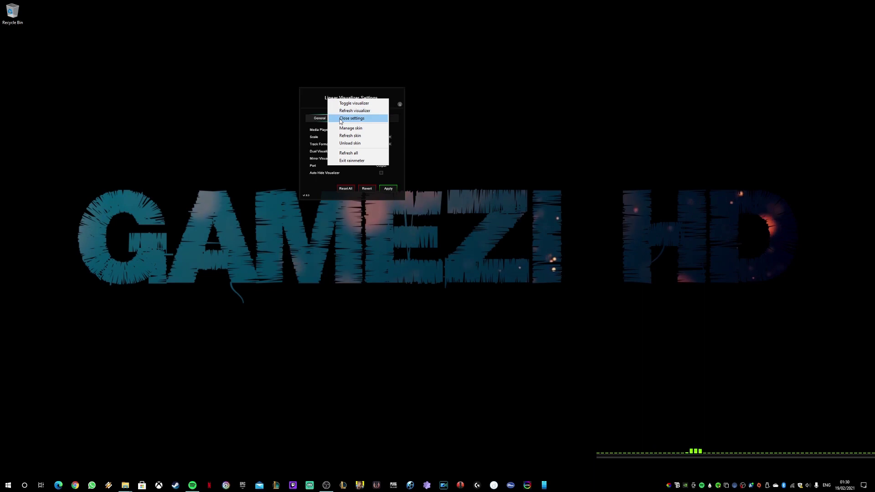
left_click(339, 118)
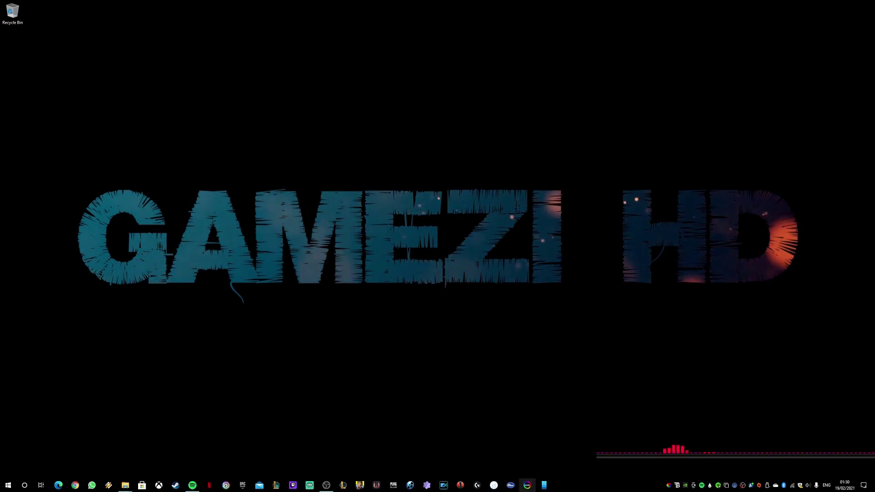
- Open Task Manager, bring its window onto this desktop, and show the start-up apps list maximised
right_click(586, 486)
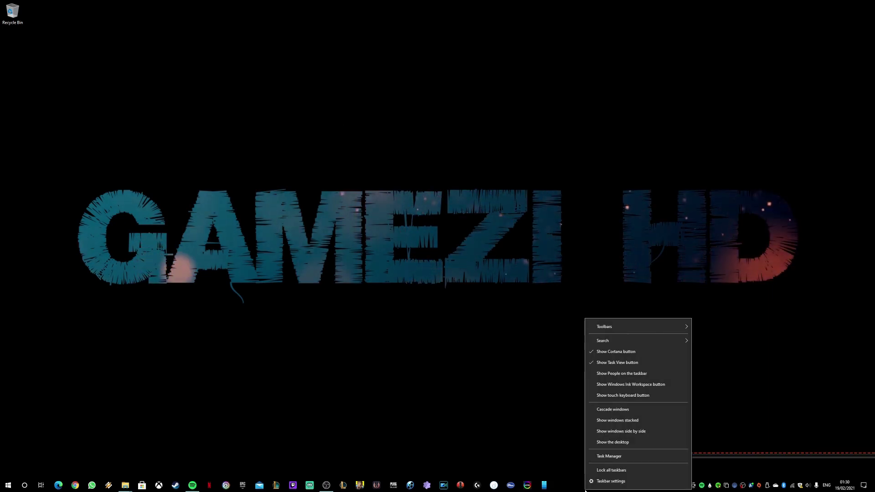
left_click(611, 458)
left_click_drag(874, 59, 424, 92)
left_click(321, 104)
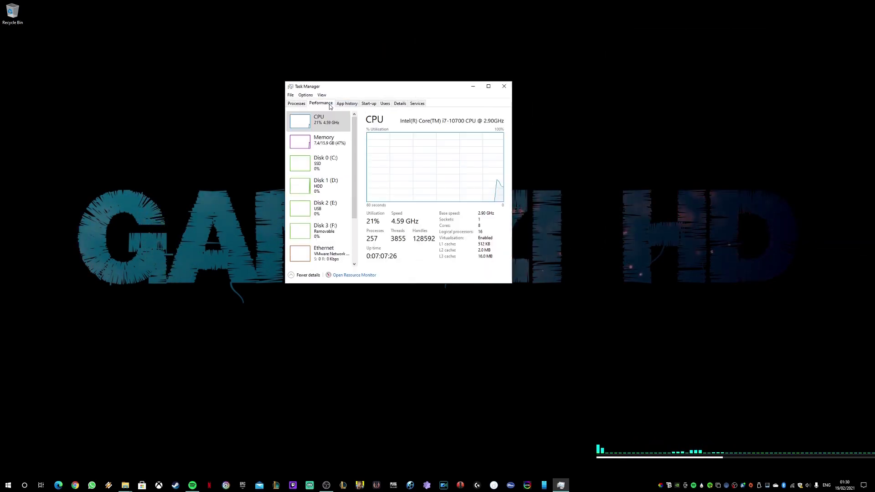
left_click(354, 104)
left_click(369, 103)
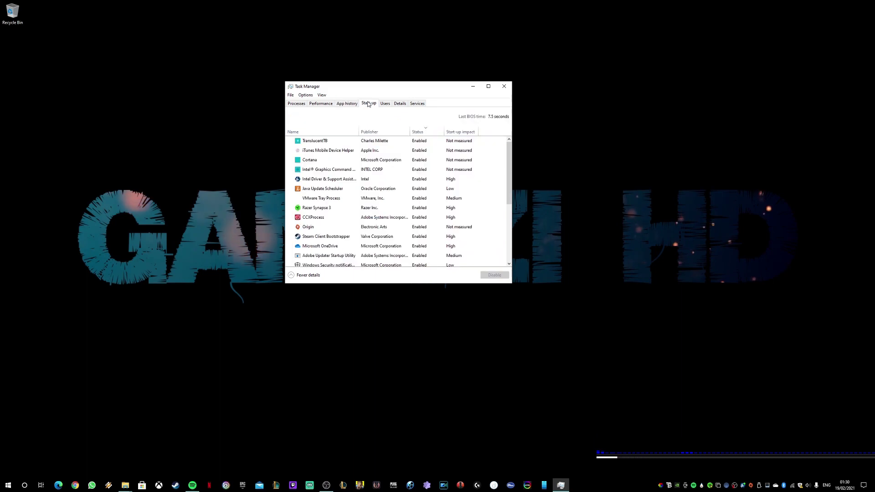
left_click(488, 87)
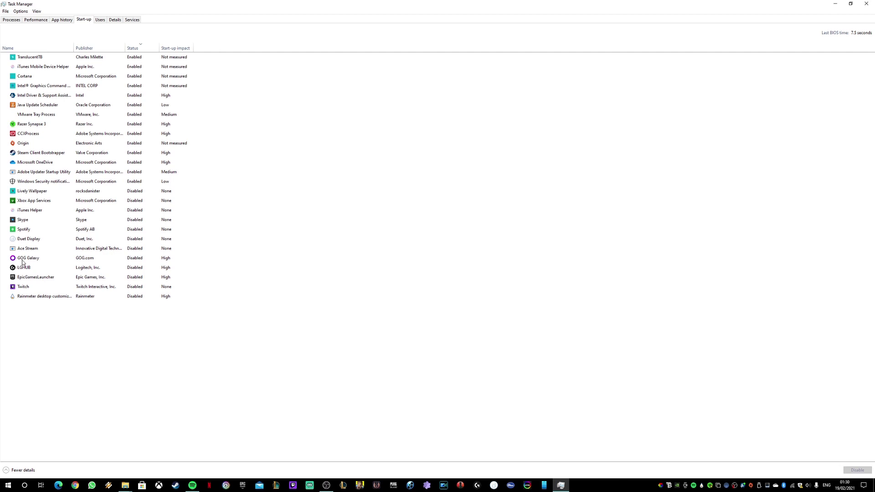
- Select the Rainmeter entry among the start-up apps, view its available actions, and close Task Manager
left_click(46, 299)
right_click(107, 297)
left_click(89, 311)
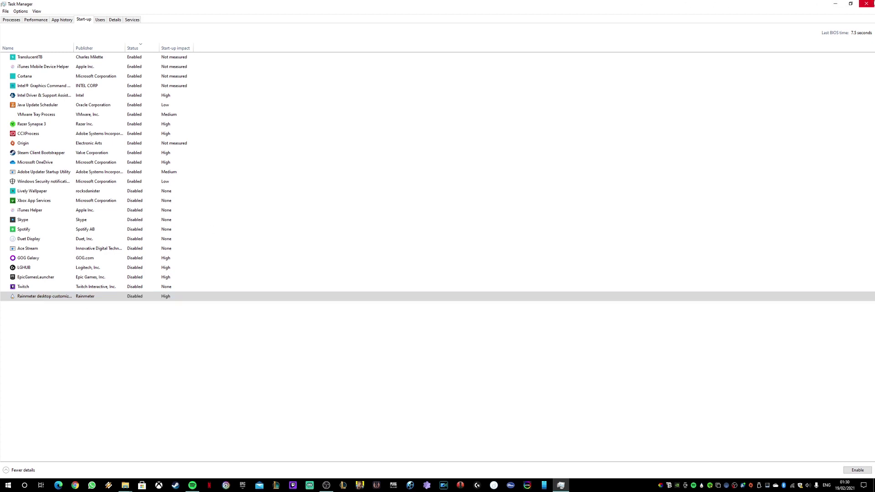
left_click(867, 4)
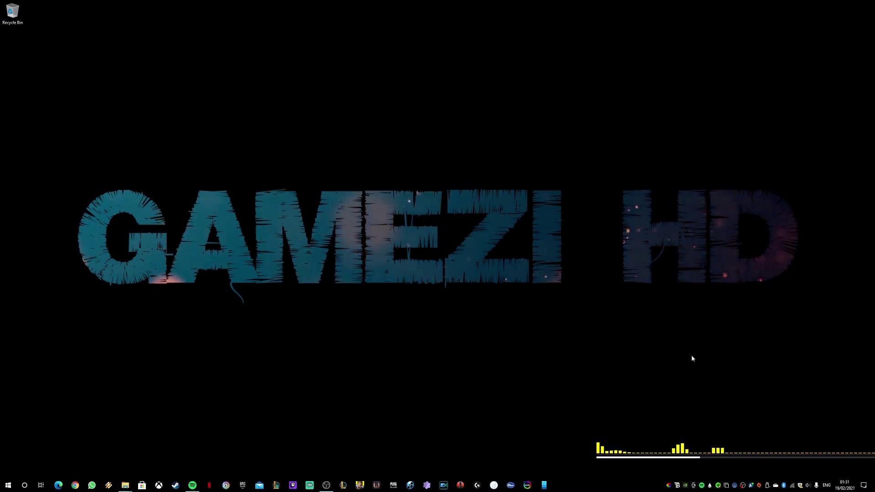
- Switch to Chrome, search for "rainmeter weather", and open DeviantArt's "Weather on Rainmeter" gallery
left_click(75, 485)
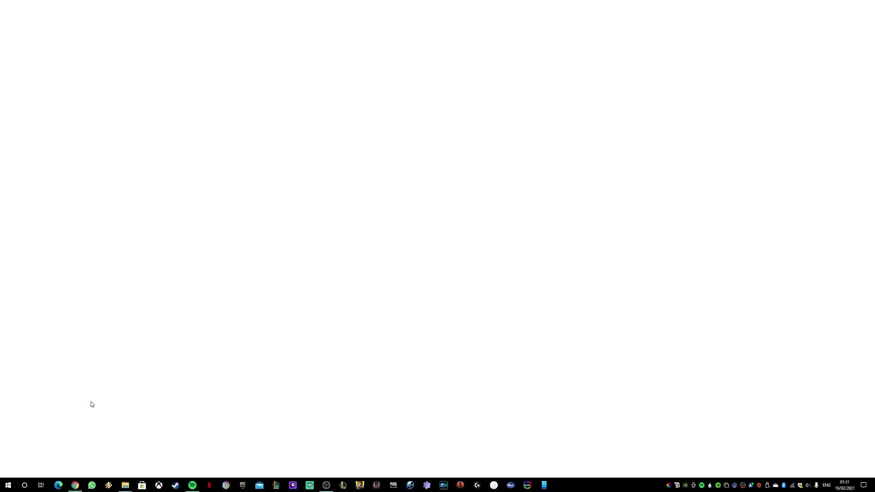
type("rainmeter visualizer")
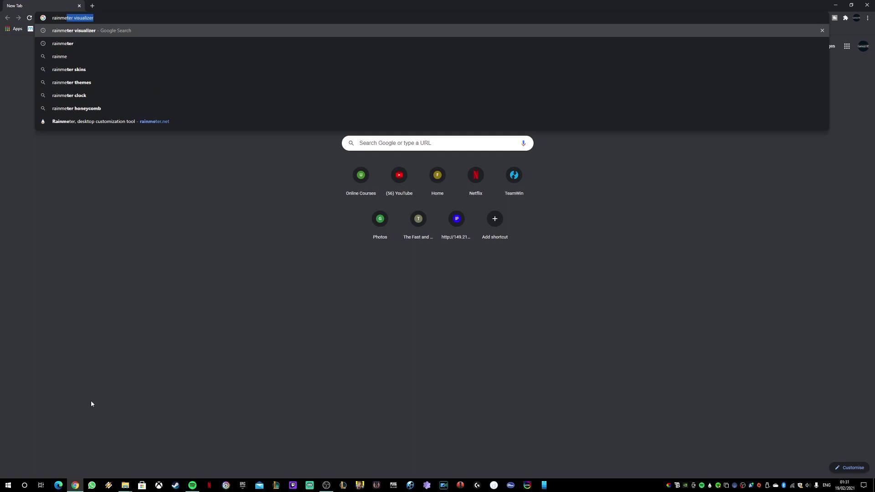
key("Right")
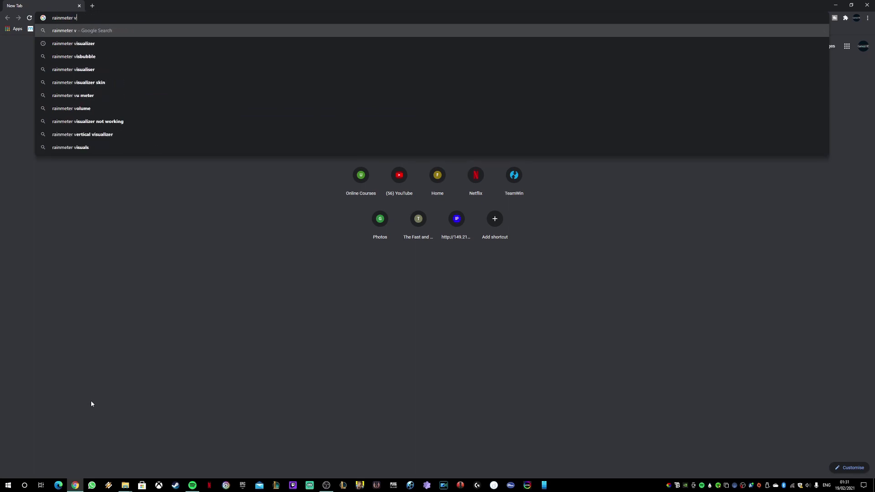
type("thh")
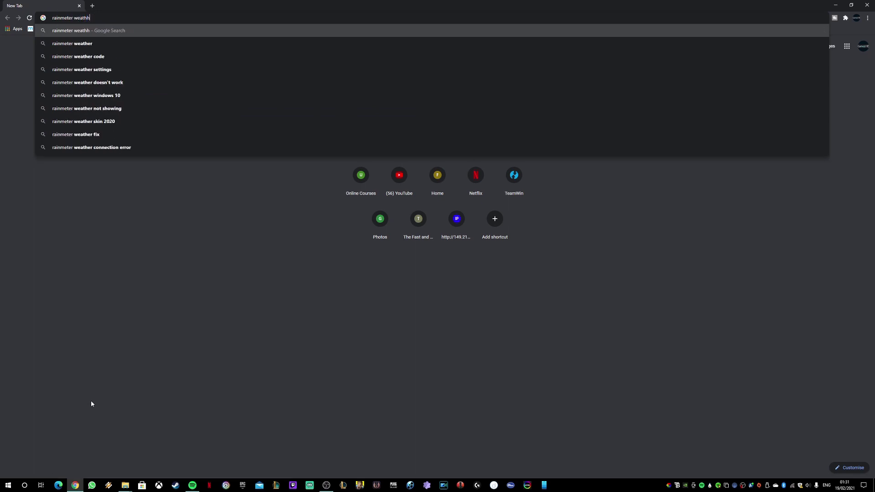
key("Down")
key("Return")
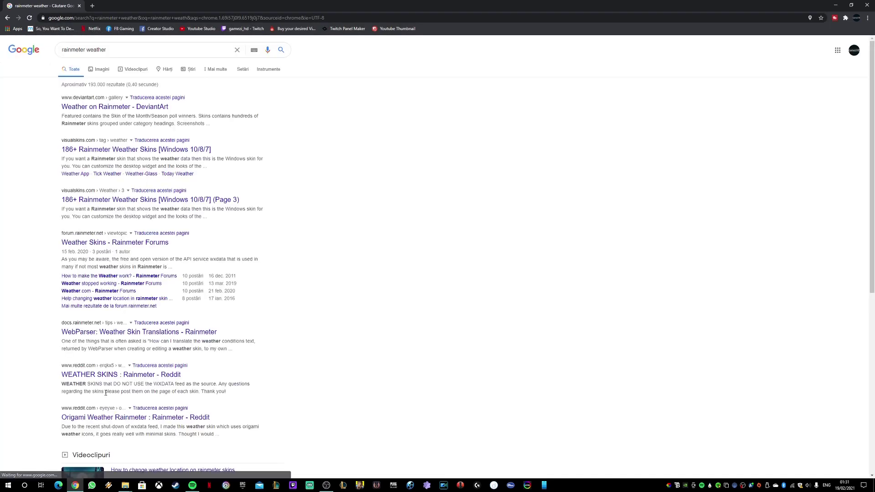
left_click(92, 108)
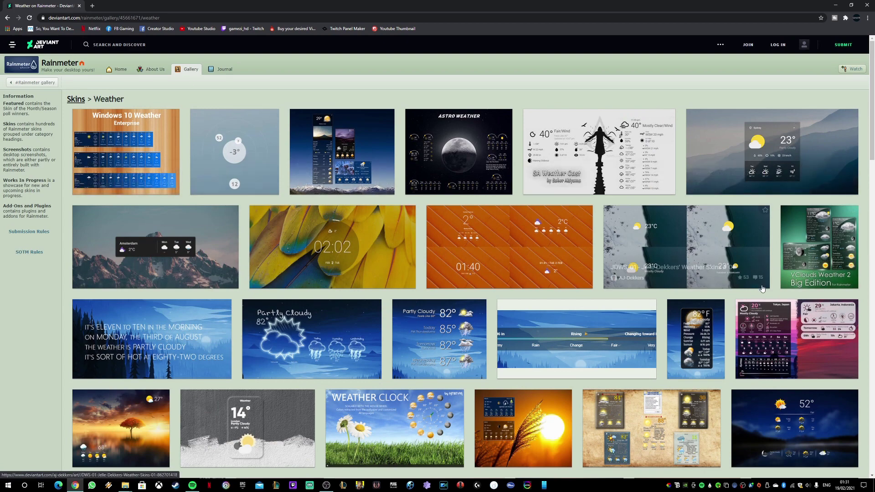
- Browse the weather skins gallery and open the TINY Weather skin showing a sailing ship
scroll(684, 304, "down", 2)
scroll(684, 304, "down", 3)
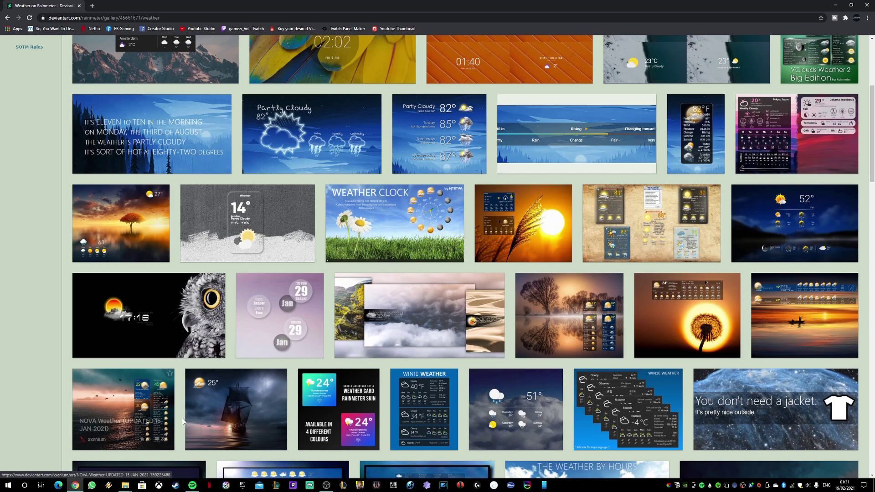
left_click(232, 402)
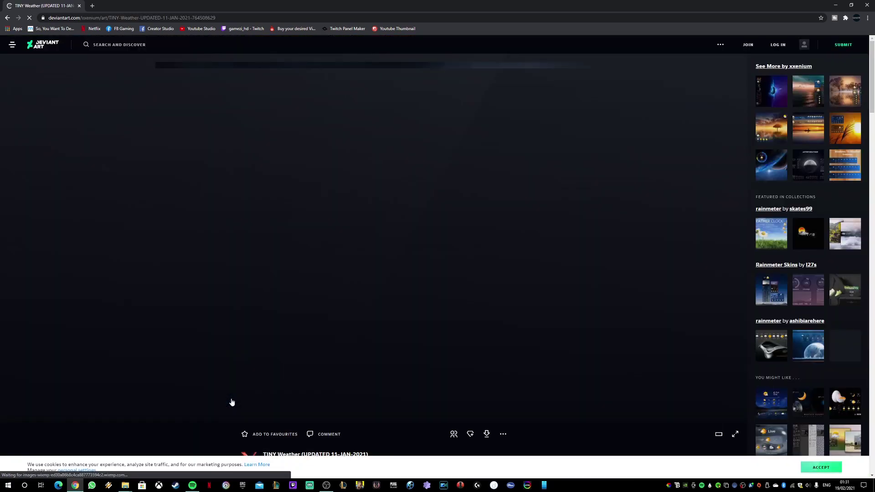
- Go to the DeviantArt login from the skin's page and log in with the saved credentials
scroll(432, 200, "down", 3)
scroll(406, 208, "down", 2)
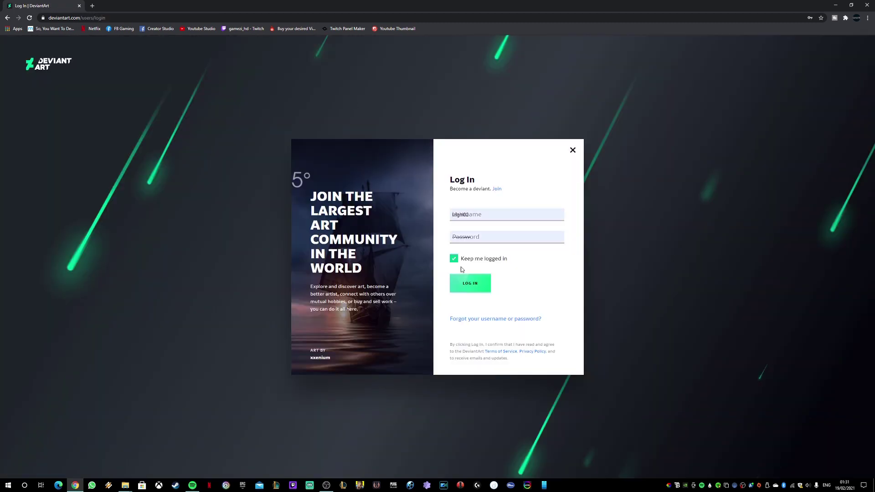
left_click(469, 283)
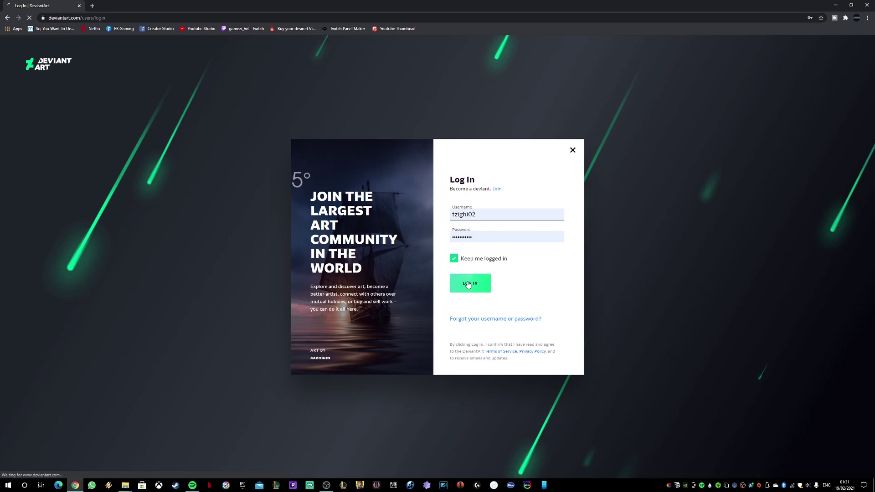
- Download the TINY Weather skin package to the Desktop and try to install it
scroll(369, 218, "down", 2)
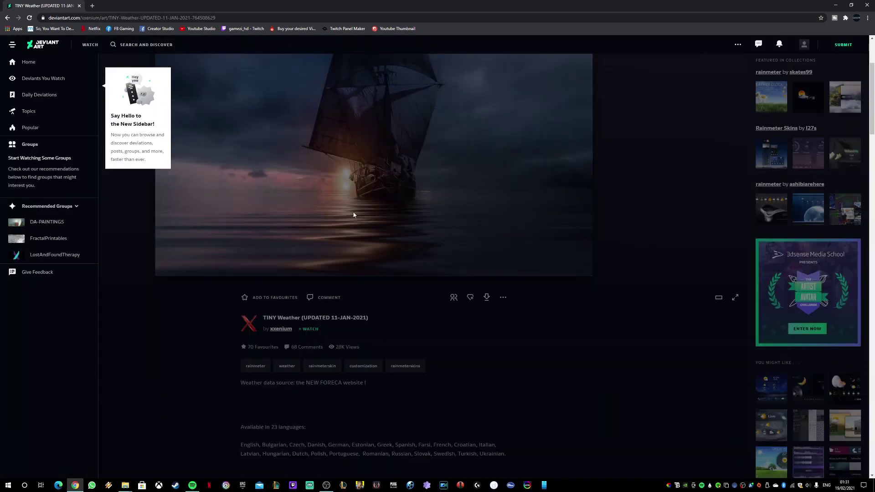
left_click(139, 202)
scroll(326, 306, "down", 2)
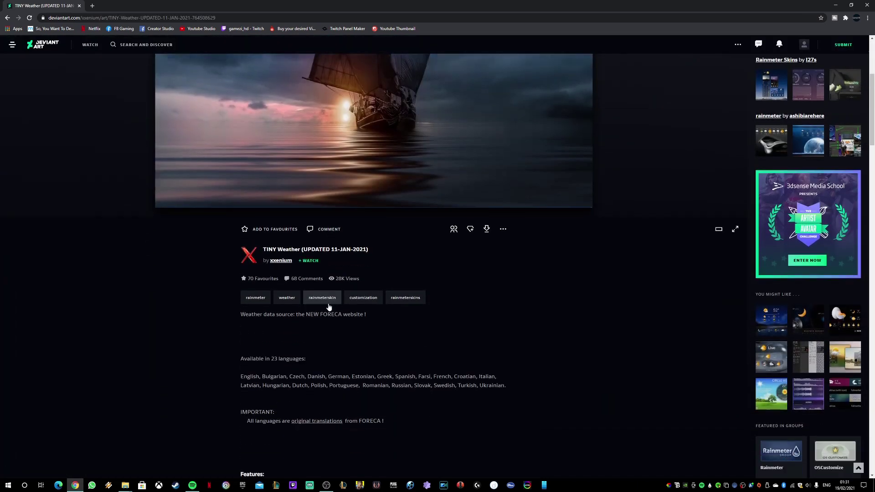
scroll(433, 274, "down", 2)
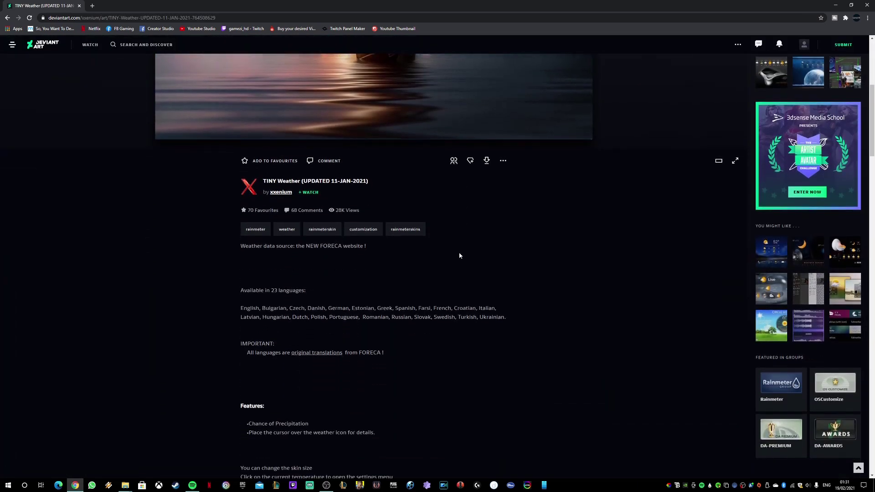
left_click(486, 161)
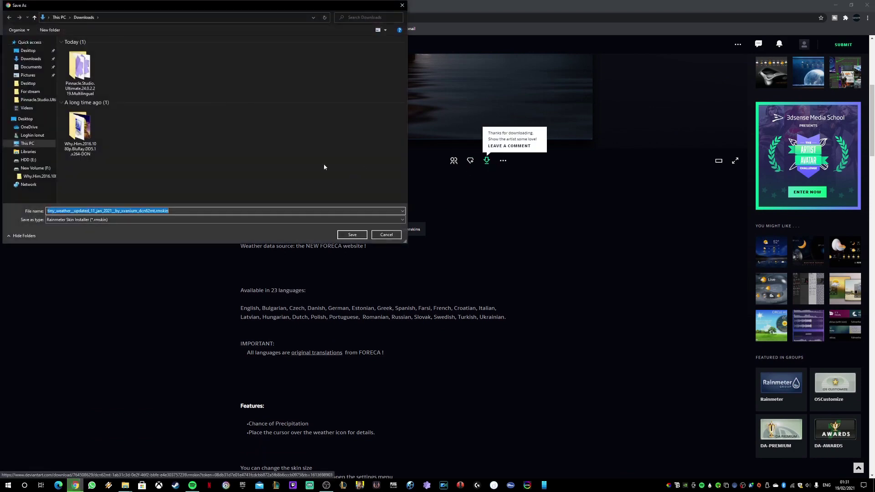
left_click(23, 53)
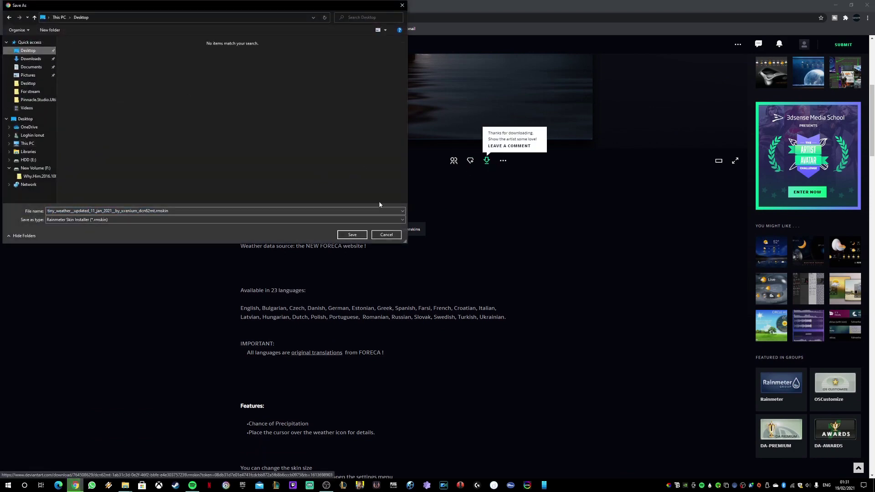
left_click(355, 234)
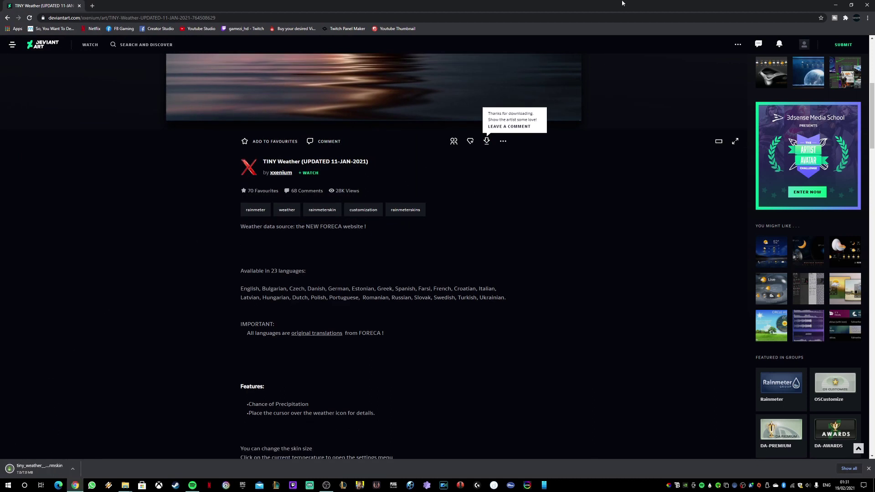
left_click(25, 473)
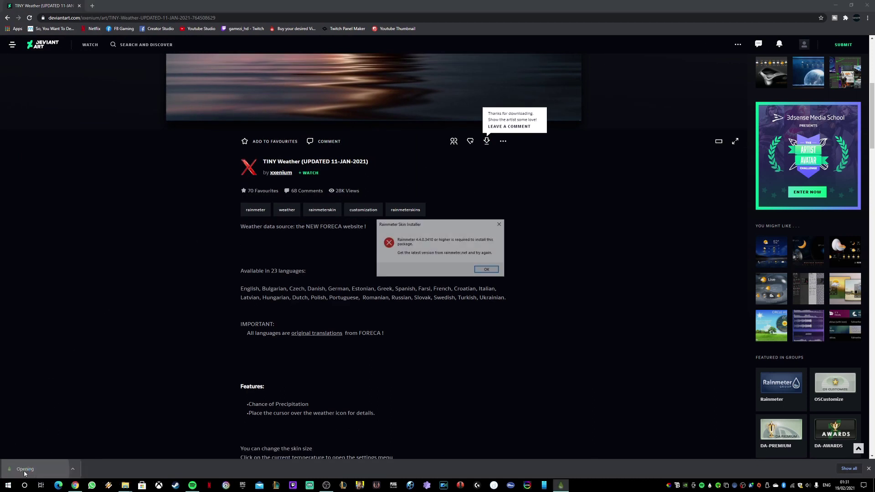
left_click(487, 271)
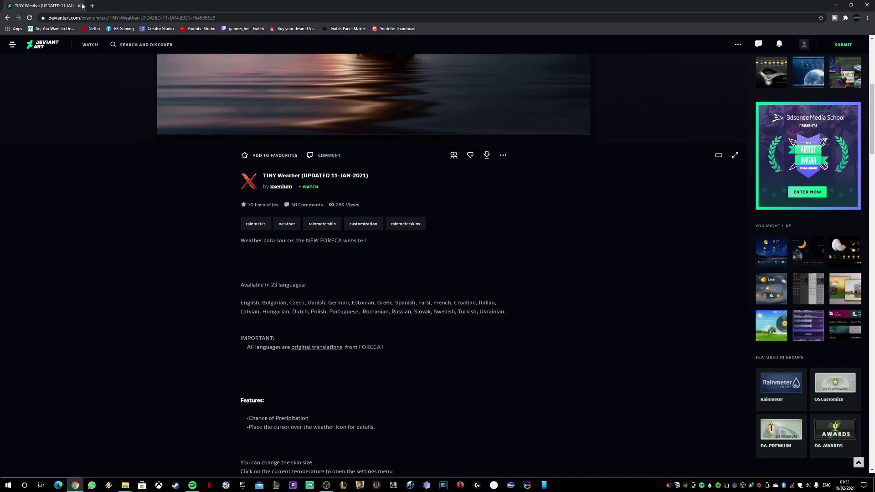
- Search for "rainmeter" in a new browser tab, open rainmeter.net, and download the 4.3.1 Final Release installer to the Desktop
left_click(92, 5)
type("rain")
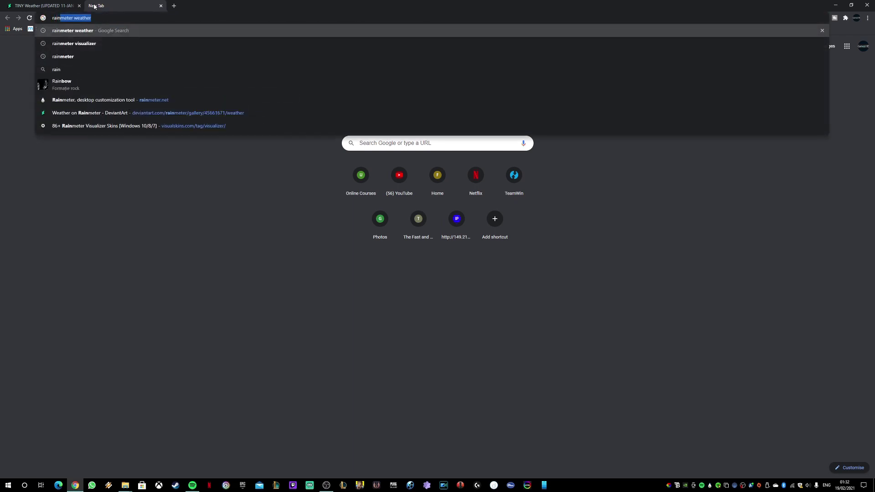
key("Return")
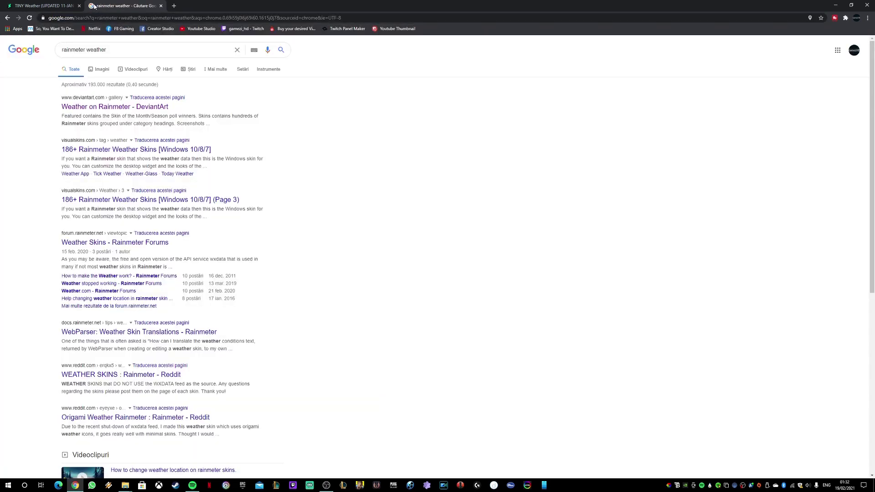
double_click(96, 50)
key("BackSpace")
key("Return")
left_click(116, 111)
left_click(406, 270)
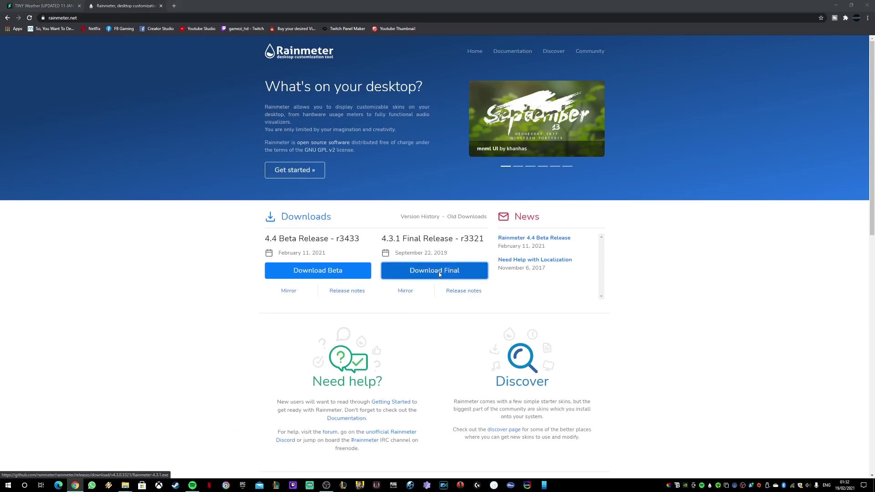
key("Return")
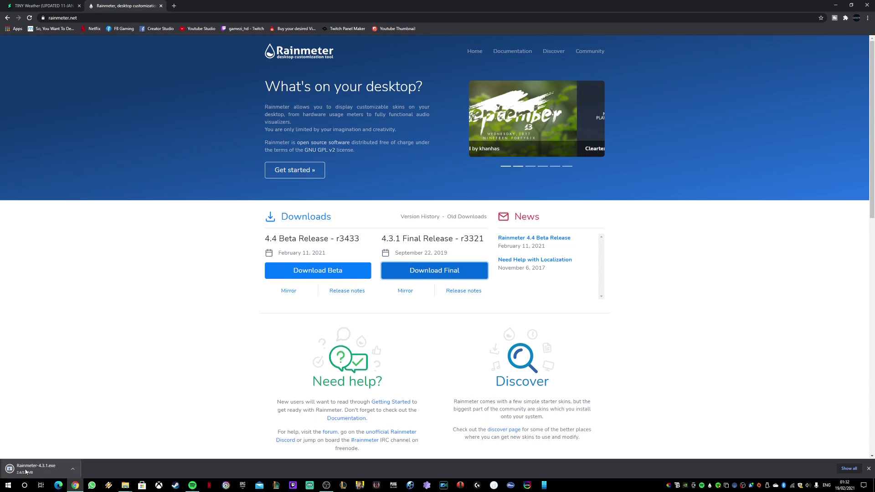
- Install Rainmeter 4.3.1 with the standard installation and startup launch enabled, and retry installing the TINY Weather package from the desktop
left_click(36, 468)
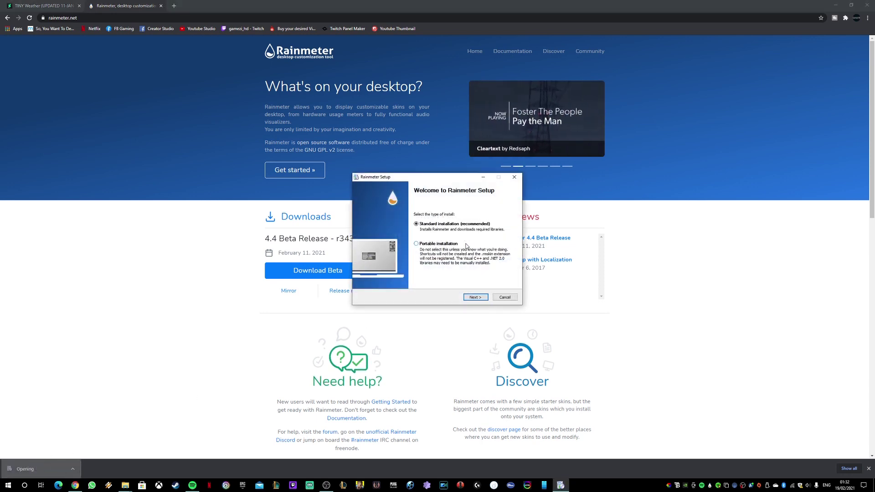
left_click(473, 297)
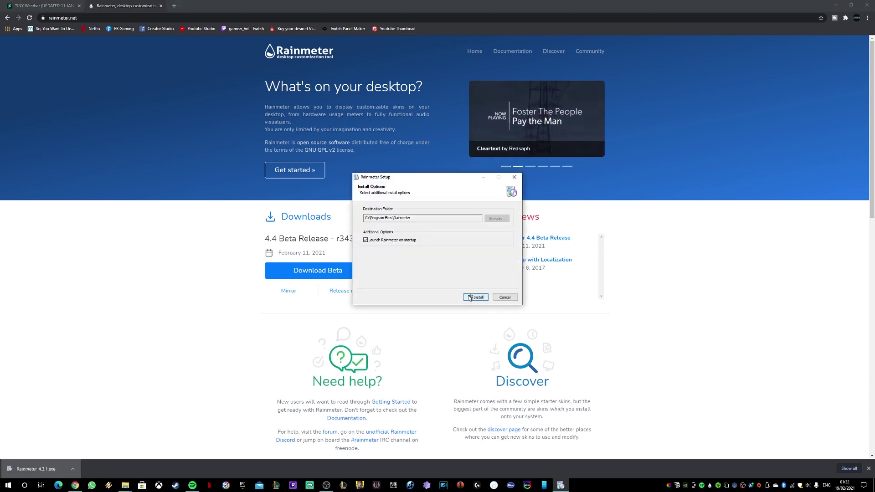
left_click(470, 298)
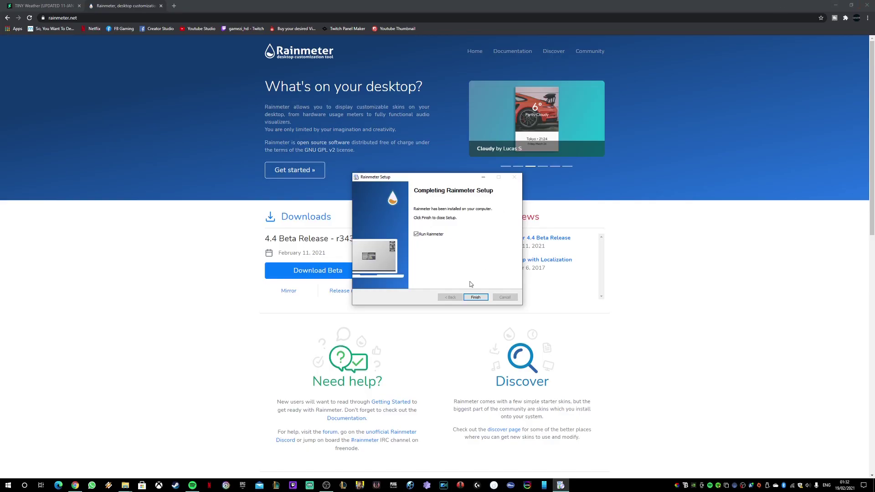
left_click(474, 297)
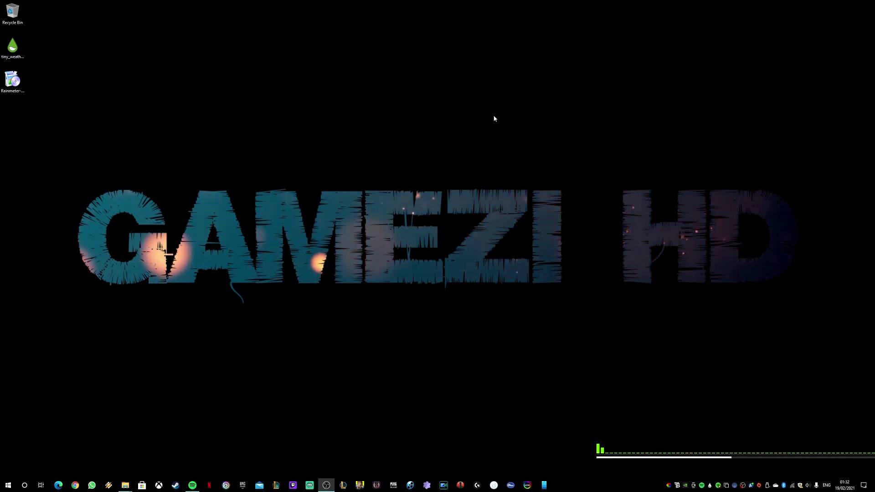
double_click(12, 55)
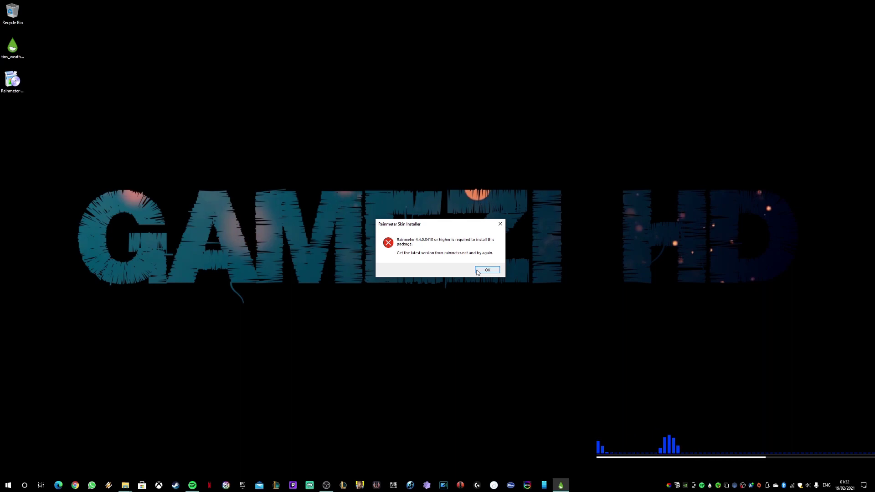
left_click(487, 270)
- Switch to Chrome, search for "rainmeter", and check the releases offered on rainmeter.net
left_click(76, 485)
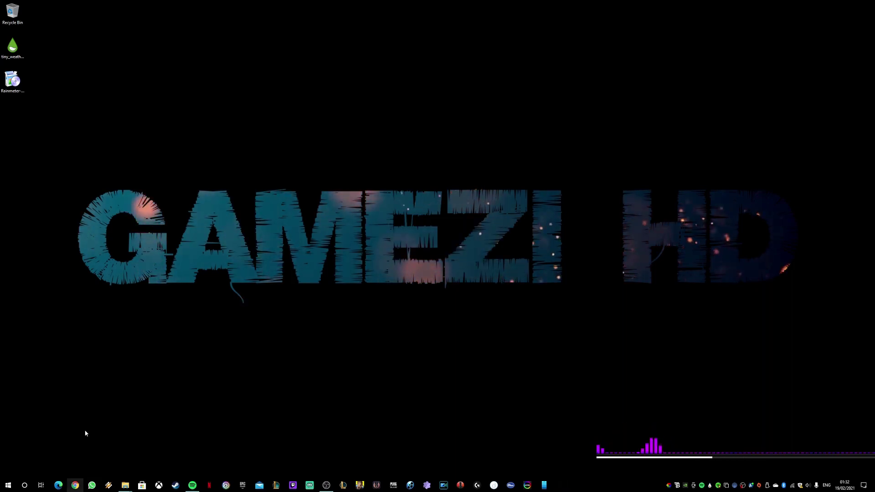
type("rainmeter")
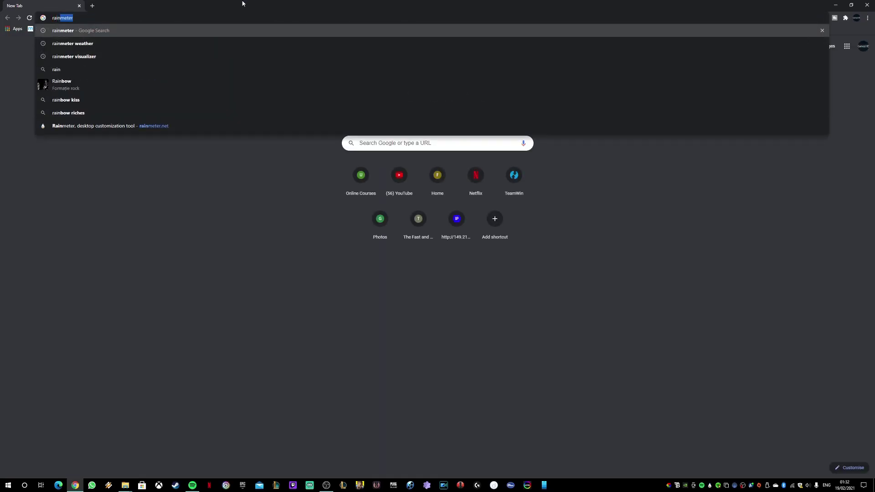
key("Return")
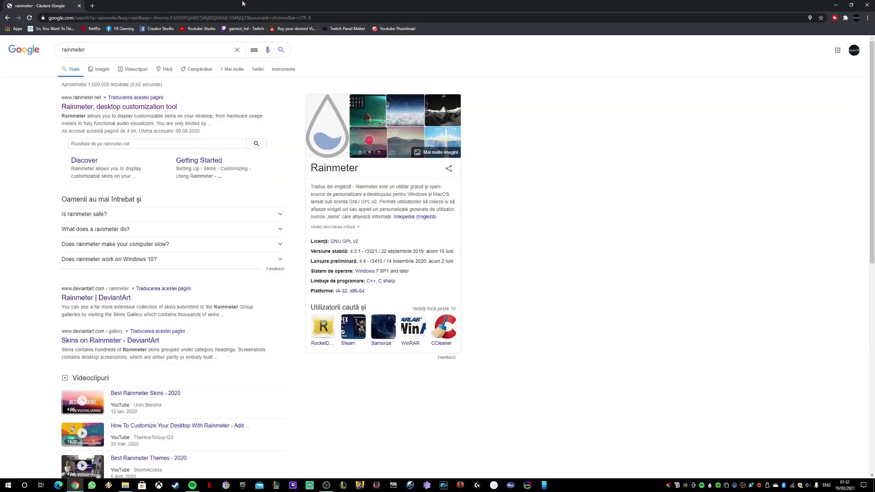
left_click(145, 108)
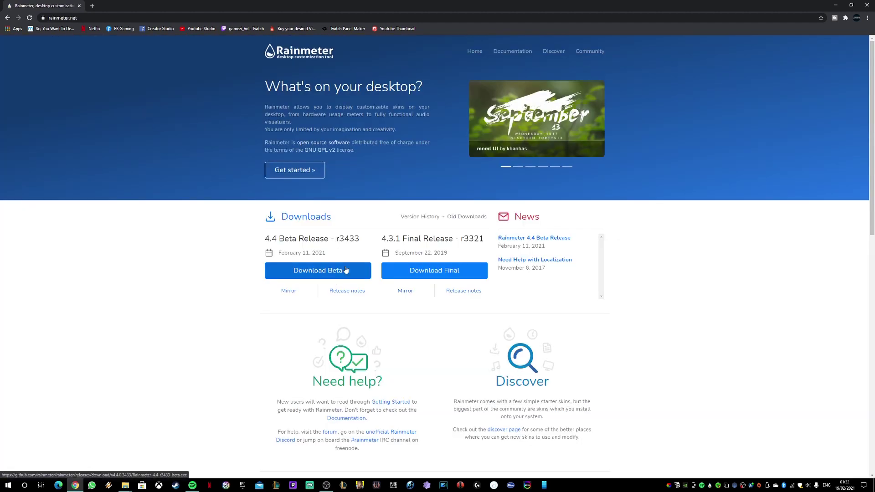
- Search for "rainmeter weather" and open DeviantArt's "Weather on Rainmeter" gallery
left_click(296, 23)
type("rain")
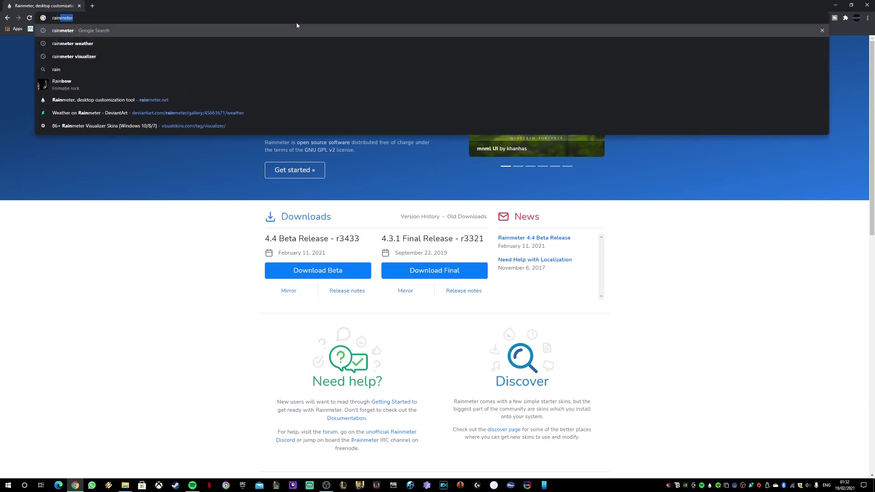
key("Down")
key("Return")
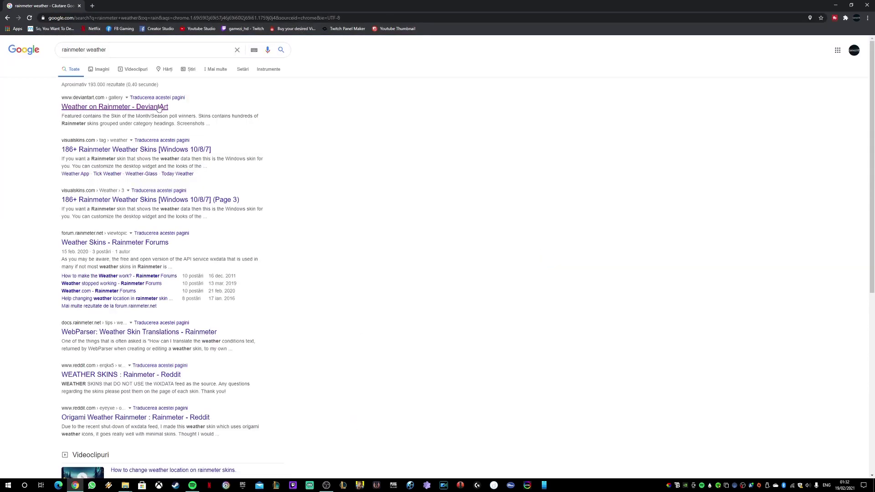
left_click(159, 108)
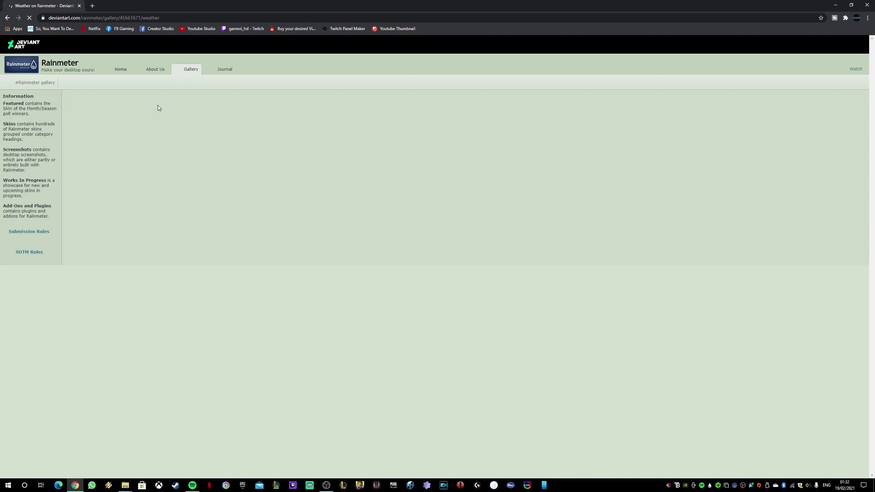
- Browse the weather skins gallery and open the MiniWeather skin with the cloudy-sky preview
scroll(177, 260, "down", 3)
scroll(177, 260, "down", 4)
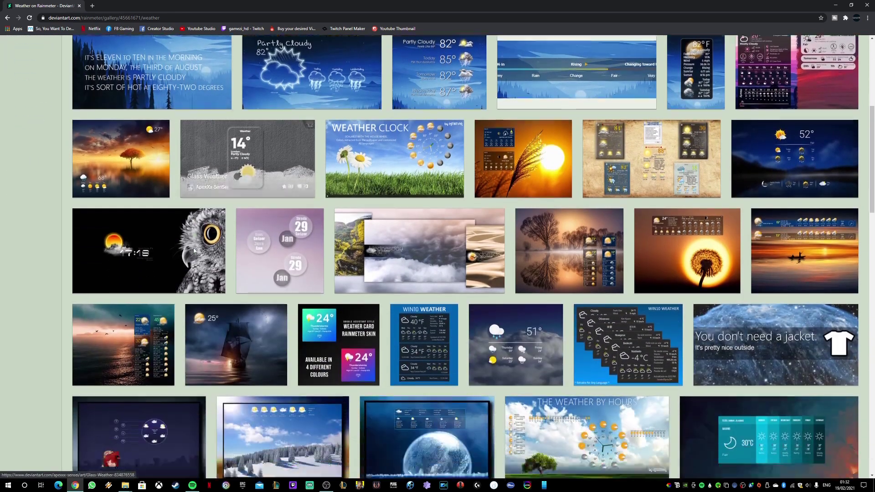
scroll(165, 365, "down", 2)
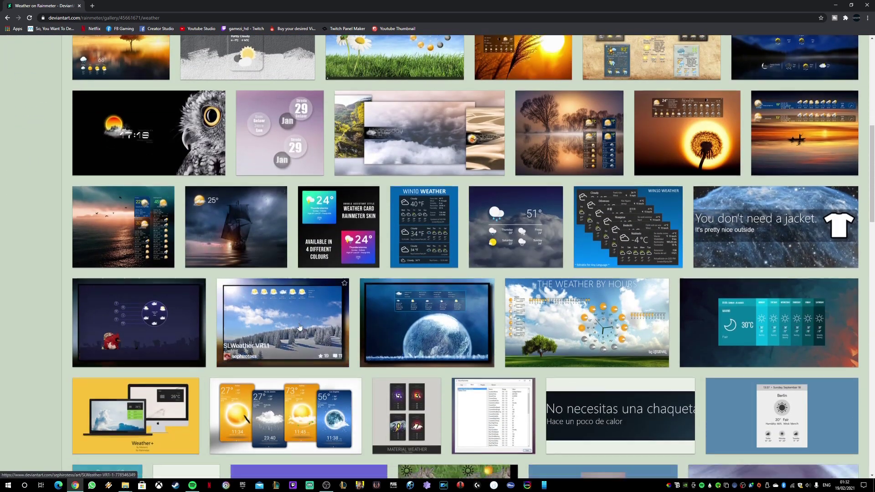
scroll(811, 231, "down", 1)
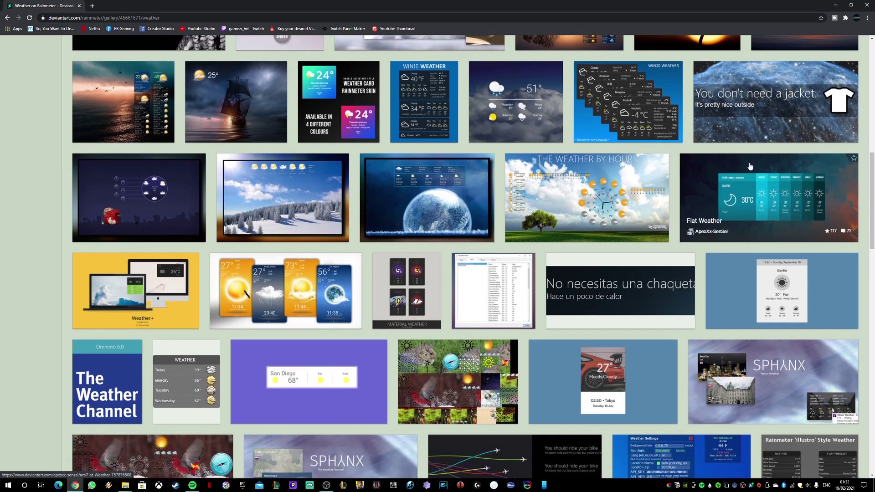
left_click(504, 102)
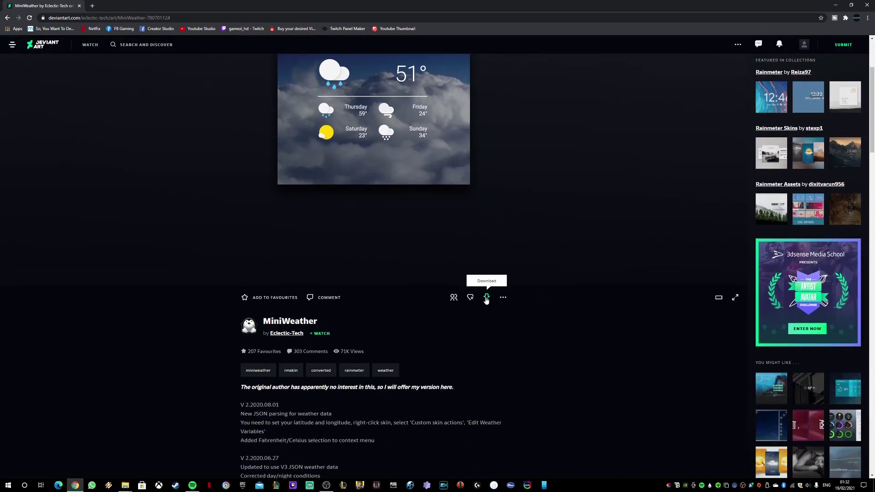
- Download the MiniWeather skin package to the Desktop, open its installer, and clear the browser window away
left_click(486, 298)
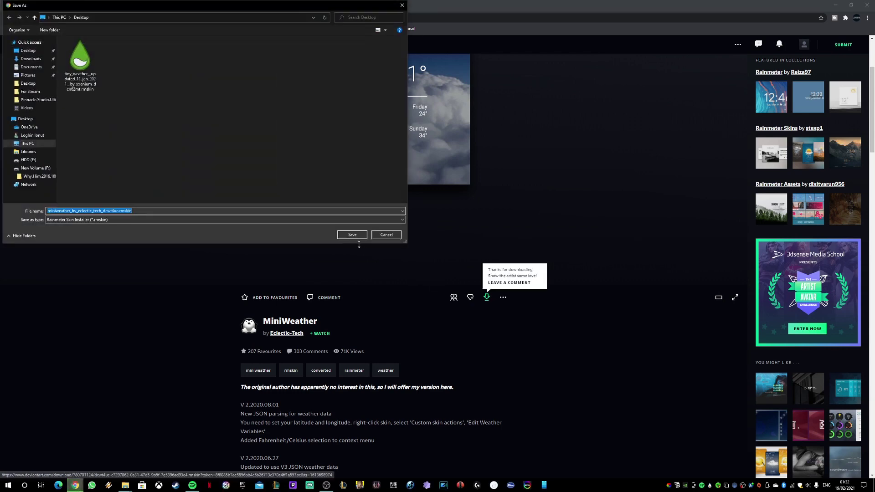
left_click(352, 235)
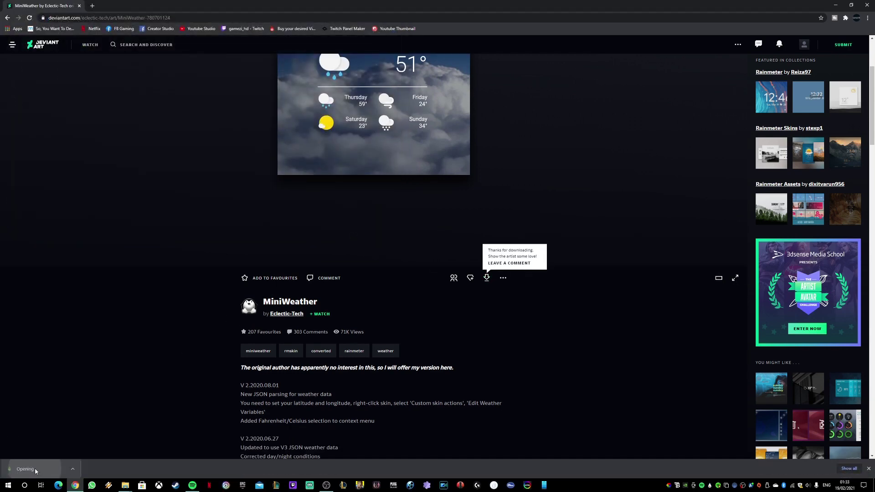
left_click(845, 4)
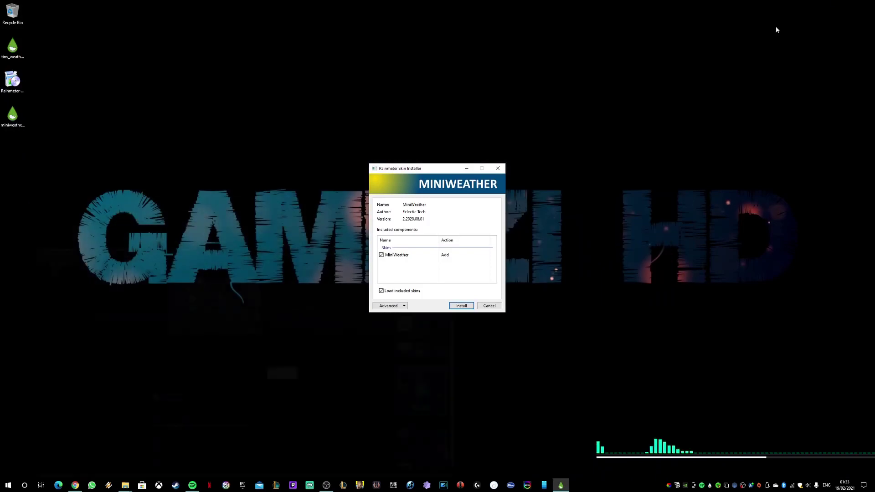
- Reposition the MiniWeather skin installer higher on the desktop and disable loading of the included skins
left_click_drag(424, 171, 389, 110)
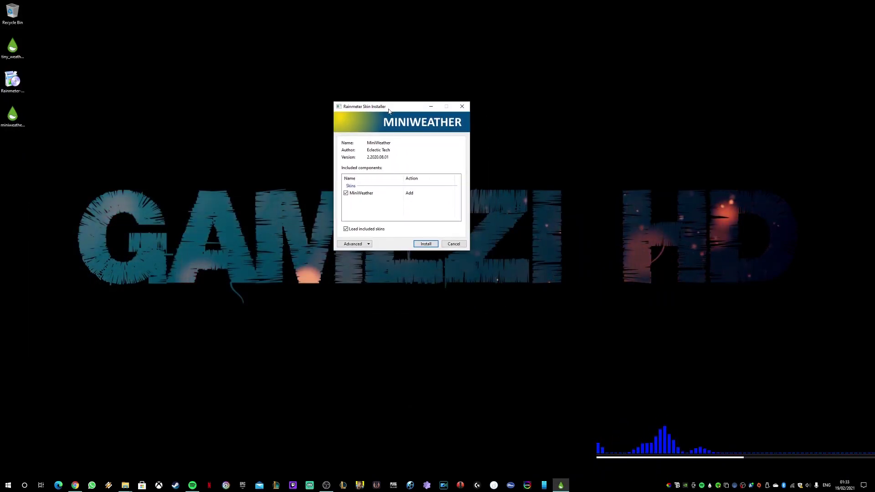
left_click(360, 229)
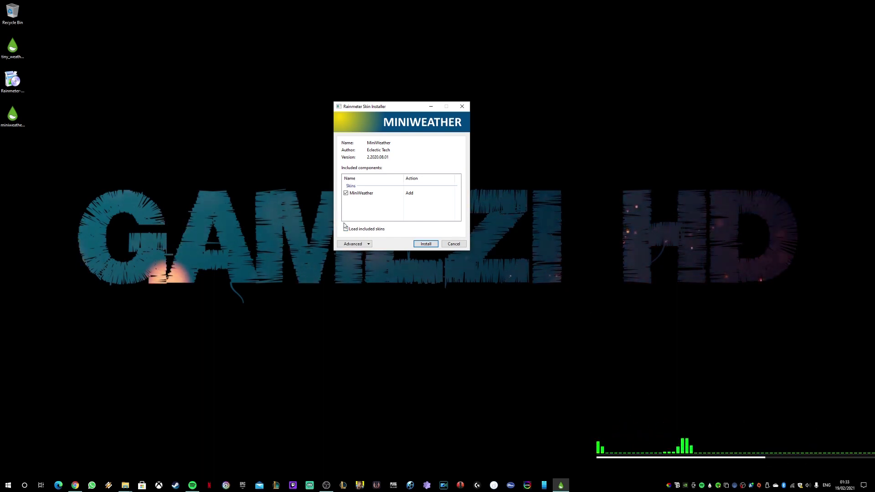
left_click(359, 231)
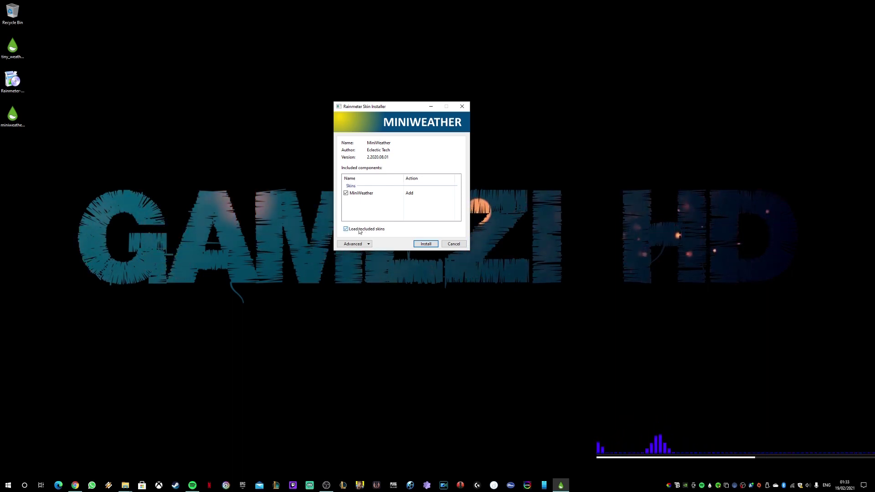
left_click(359, 230)
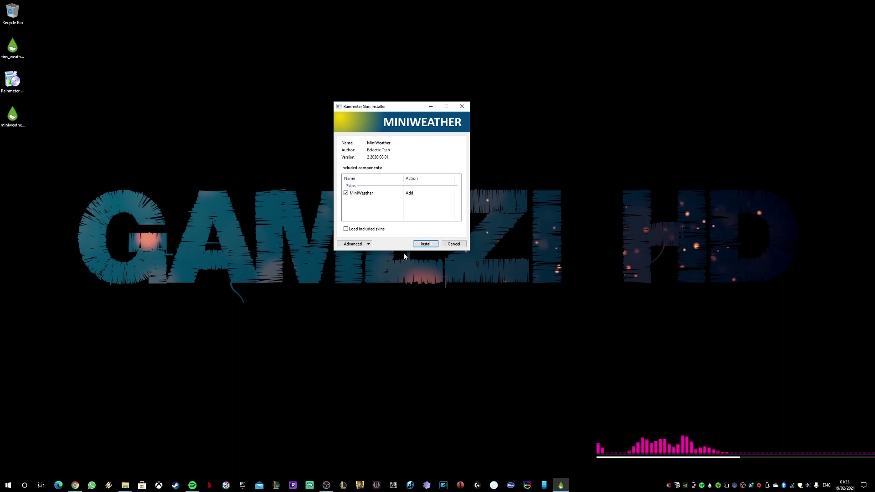
- Install the MiniWeather skin package without loading its skins and open Rainmeter's skin management window
left_click(420, 245)
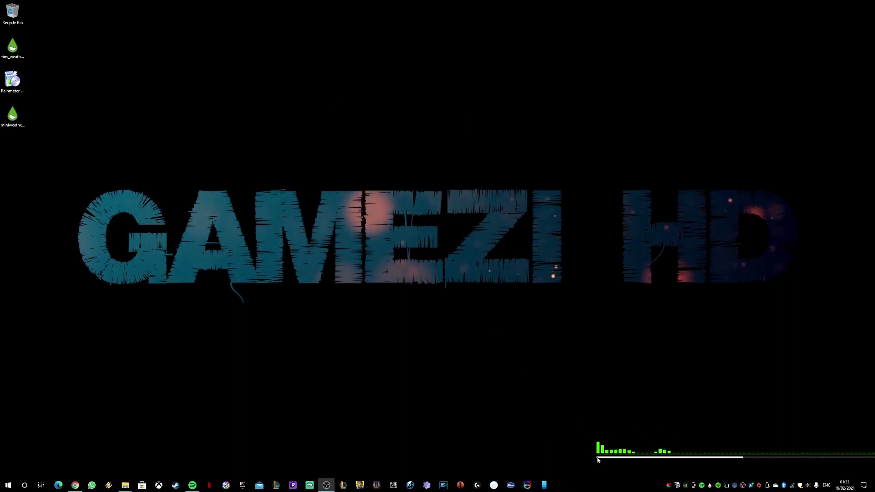
right_click(662, 460)
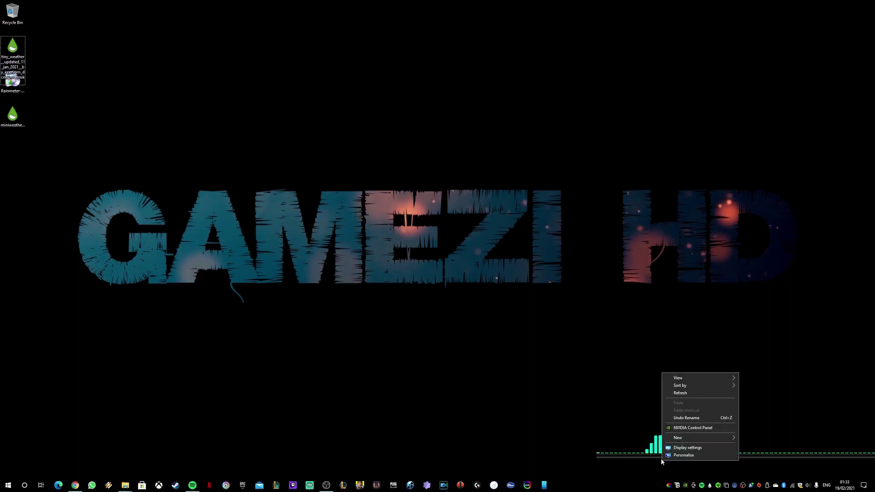
right_click(659, 457)
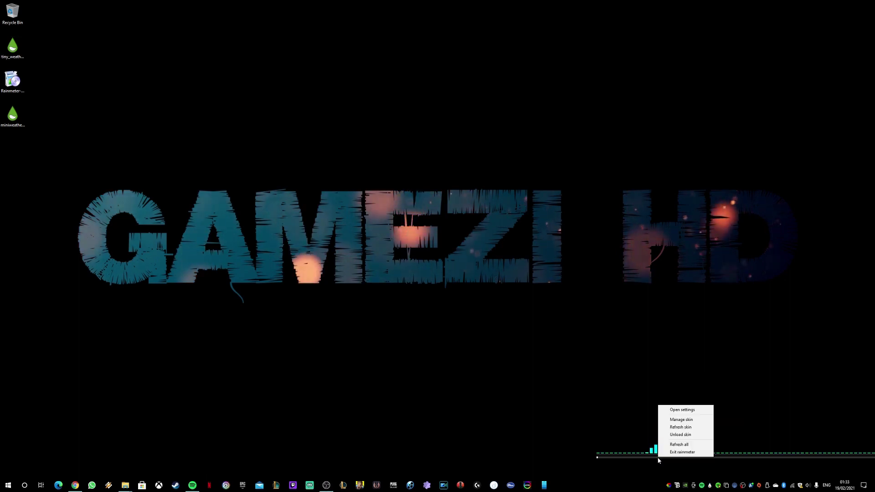
left_click(715, 488)
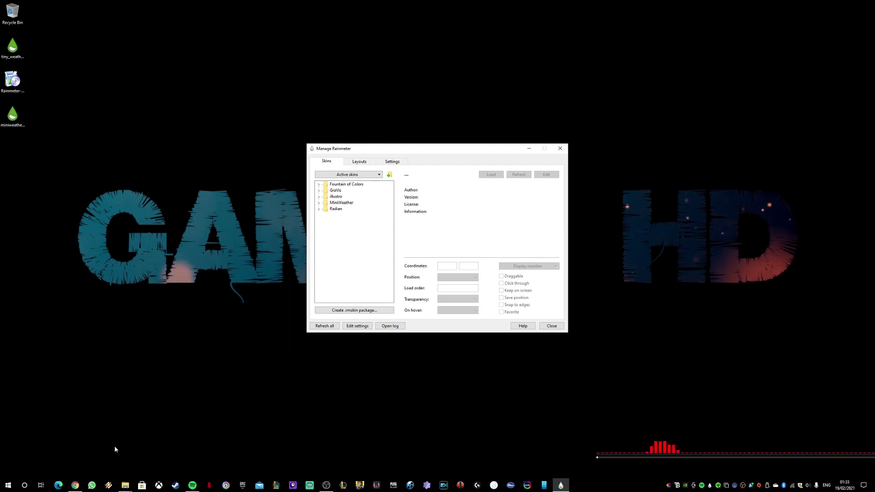
- Switch to the browser to review the MiniWeather preview on DeviantArt and close the browser
left_click(75, 485)
scroll(250, 237, "up", 3)
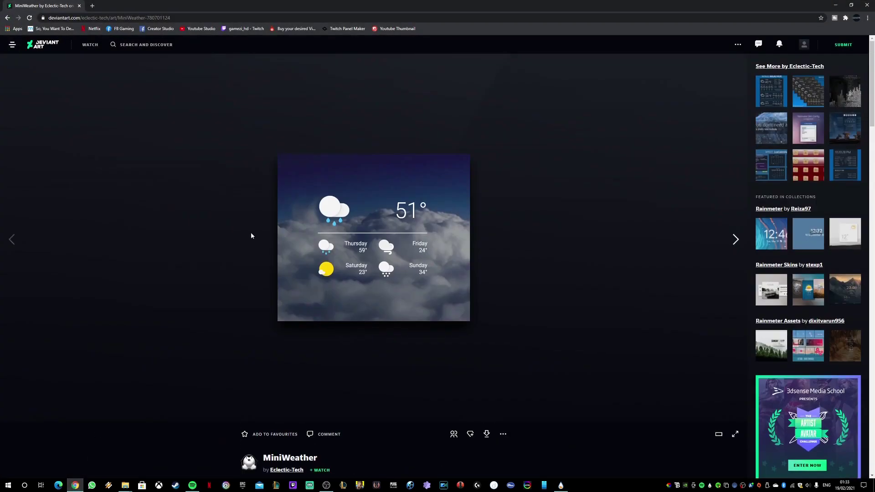
scroll(294, 264, "down", 1)
left_click(867, 5)
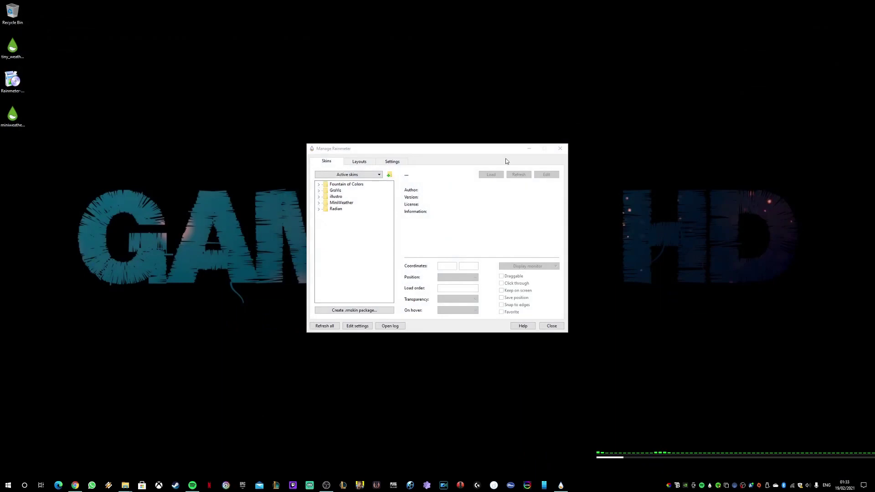
- Load MiniWeather's Country.ini skin and place the widget in the upper-right corner of the desktop
double_click(339, 203)
left_click(349, 209)
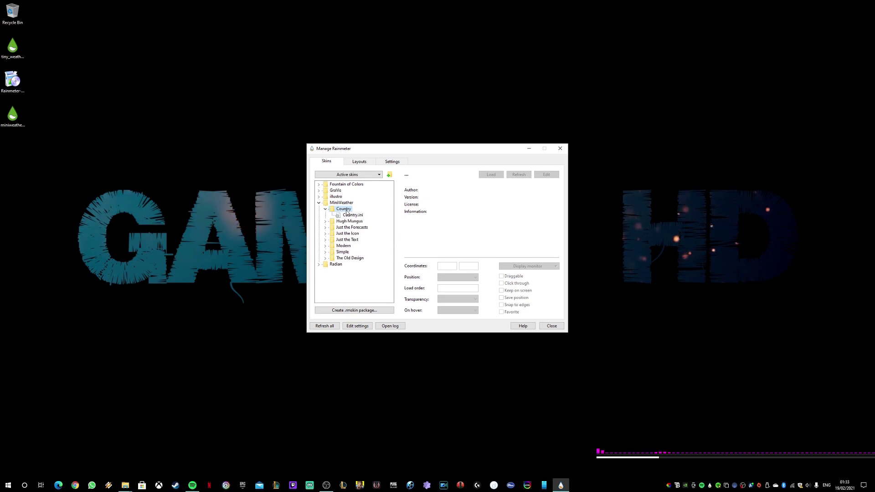
left_click(351, 215)
left_click(492, 175)
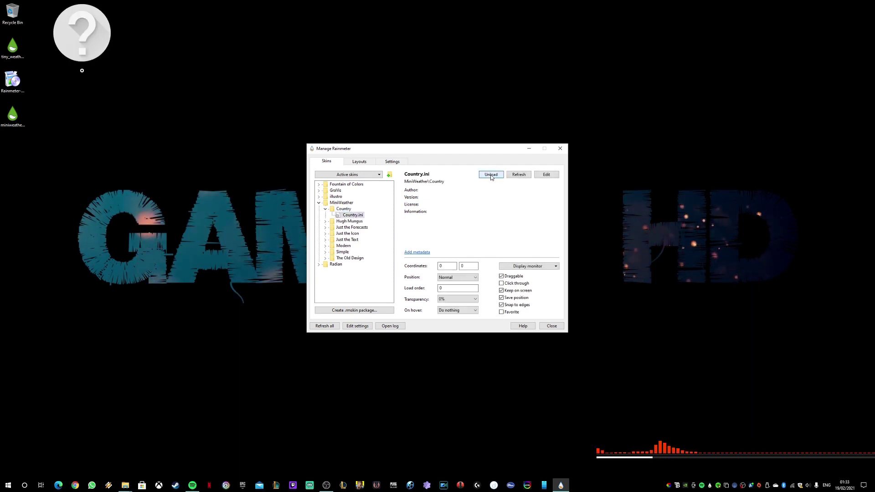
left_click_drag(86, 41, 824, 25)
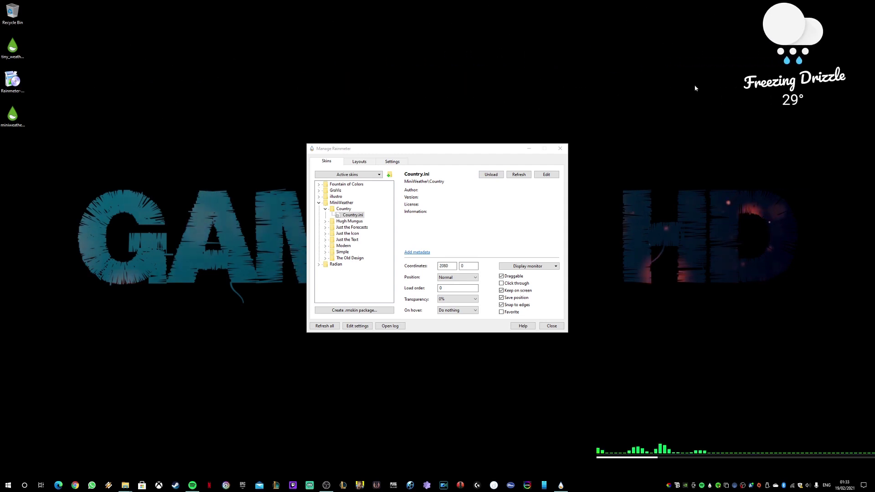
- Try out MiniWeather's Just the Forecasts.ini skin, move it clear of the desktop icons, and unload it
double_click(332, 211)
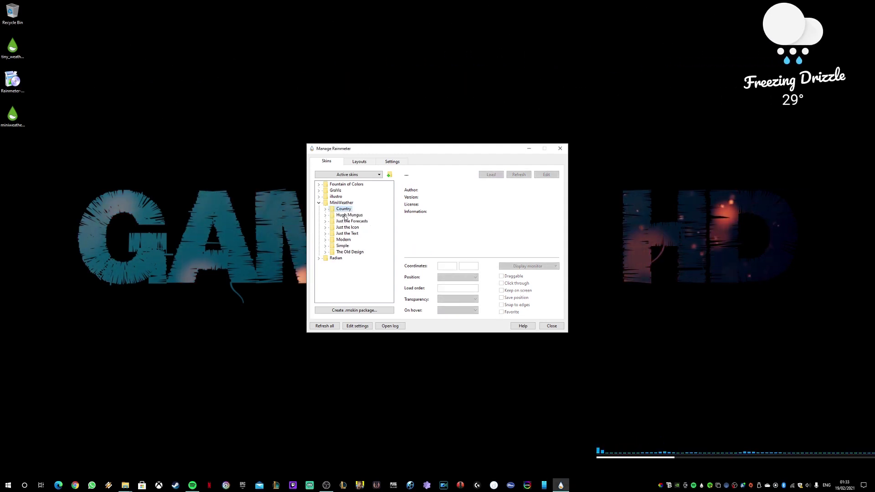
double_click(351, 221)
left_click(362, 227)
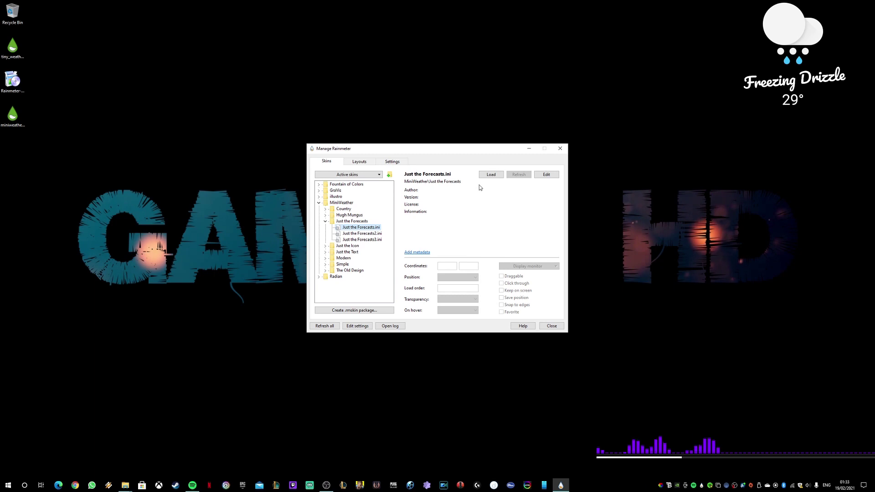
left_click(491, 175)
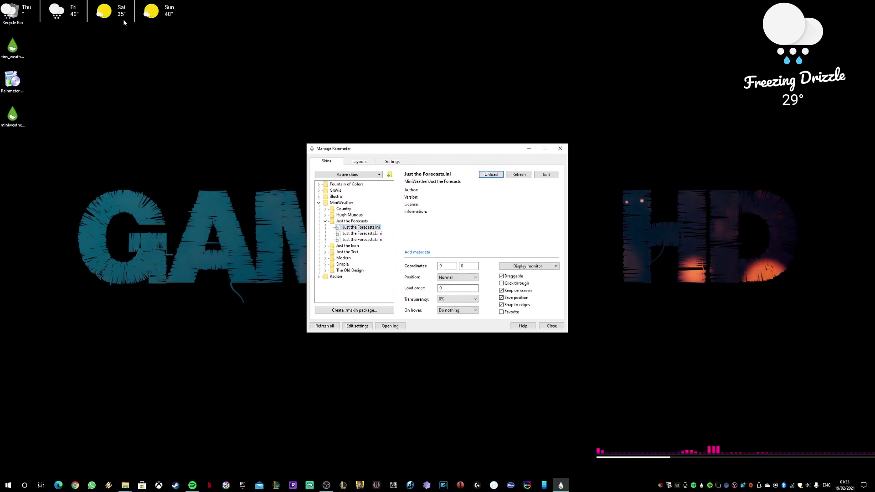
left_click_drag(123, 21, 235, 54)
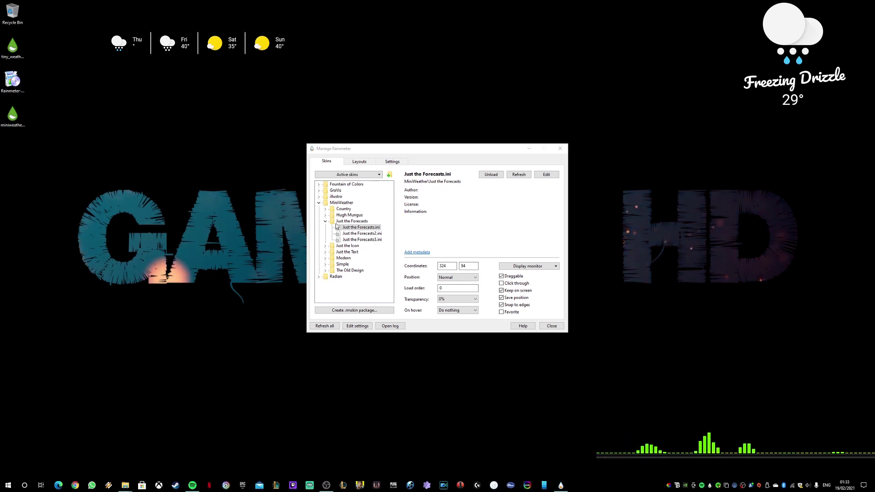
left_click(492, 174)
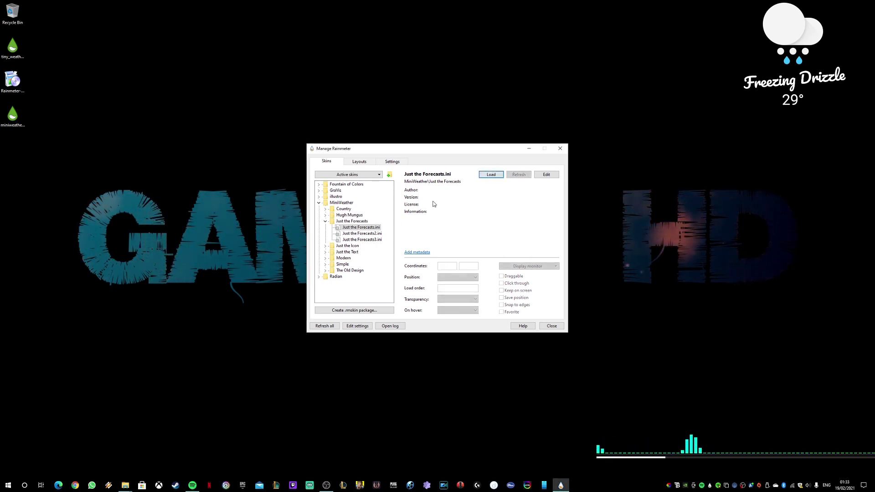
left_click(323, 221)
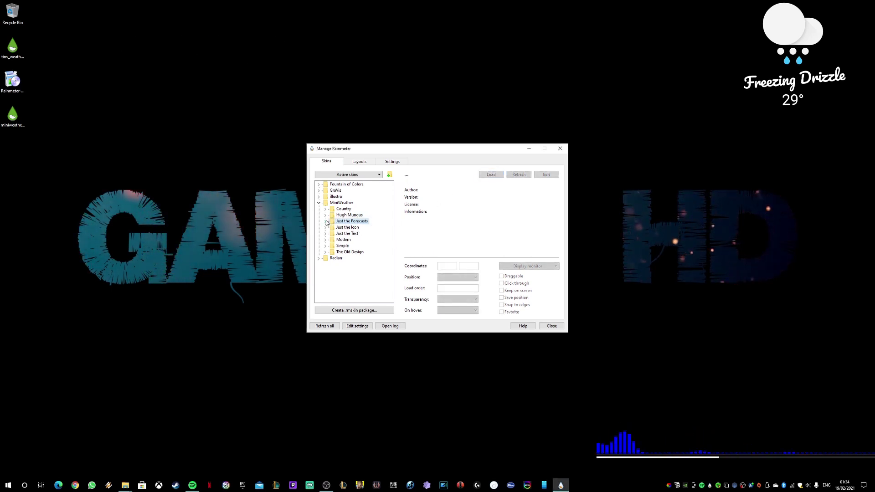
- Try out MiniWeather's Modern.ini skin, move it away from the desktop icons, and unload it
double_click(349, 240)
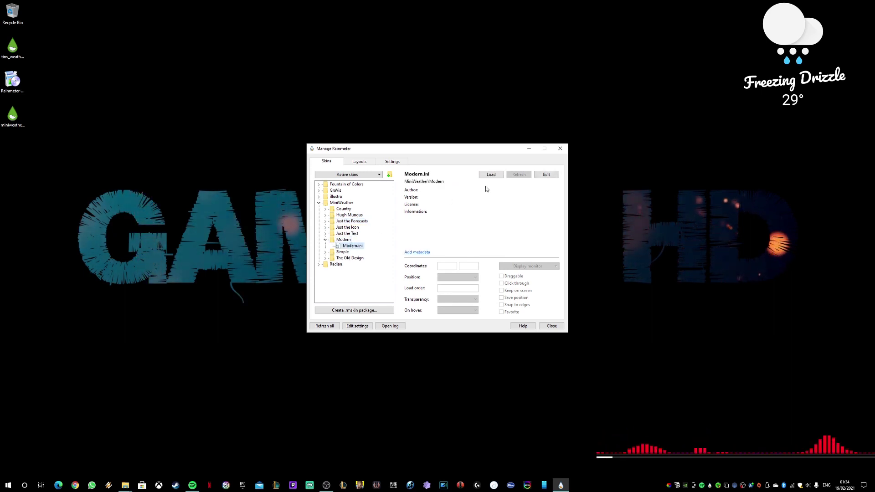
left_click(496, 177)
left_click_drag(33, 49, 235, 78)
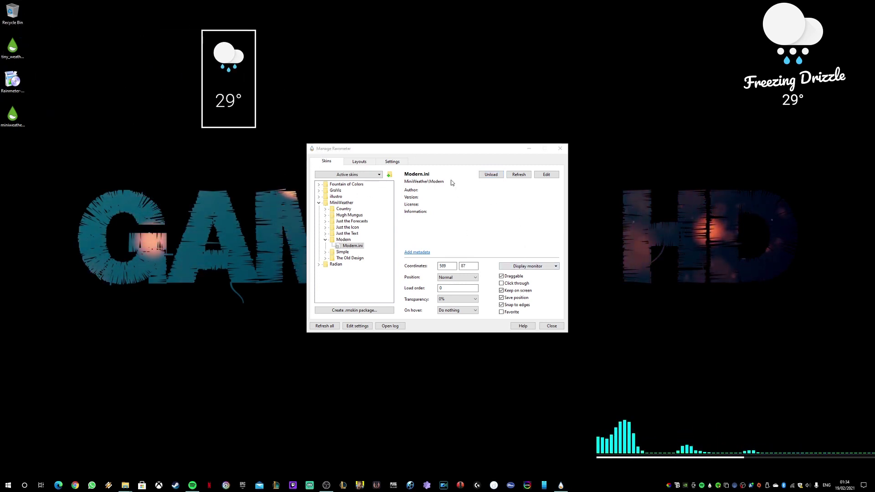
left_click(490, 176)
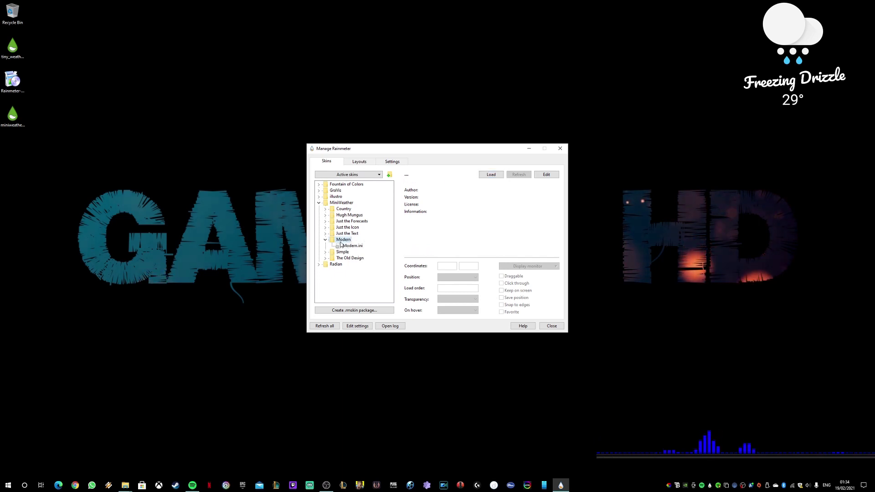
- View the configuration file of MiniWeather's Country.ini, close it without changes, and unload the skin
double_click(349, 209)
left_click(351, 215)
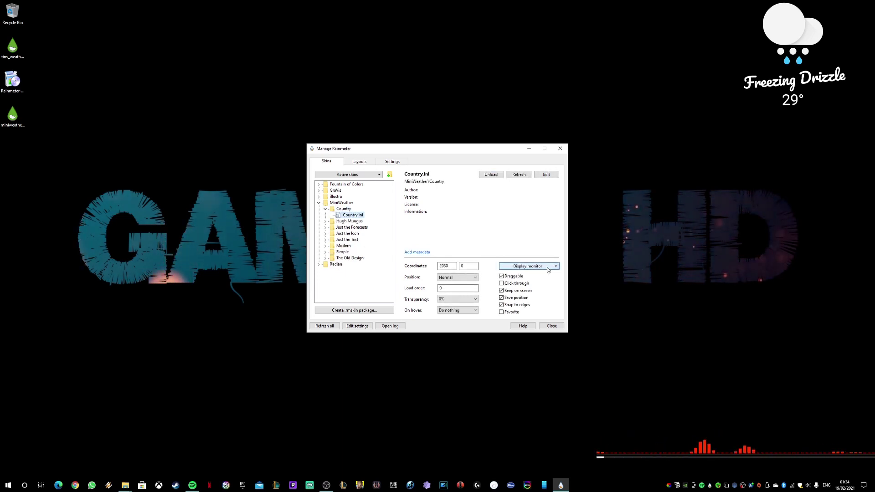
left_click(522, 177)
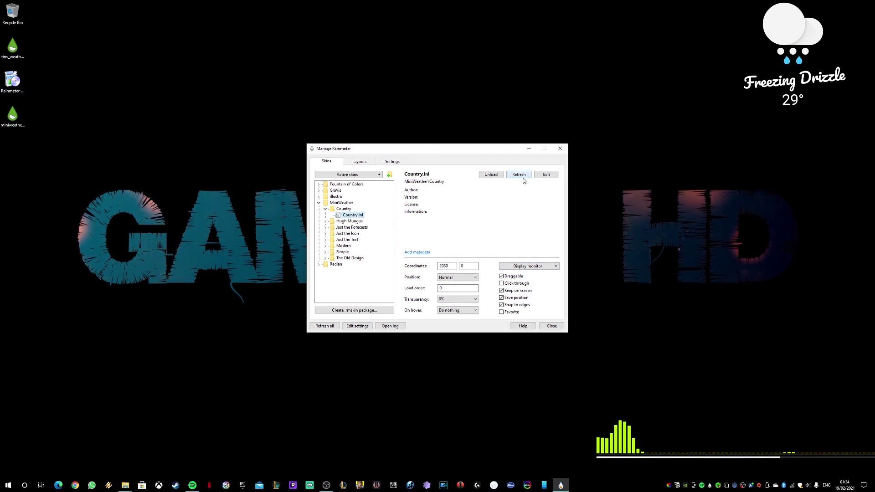
left_click(542, 177)
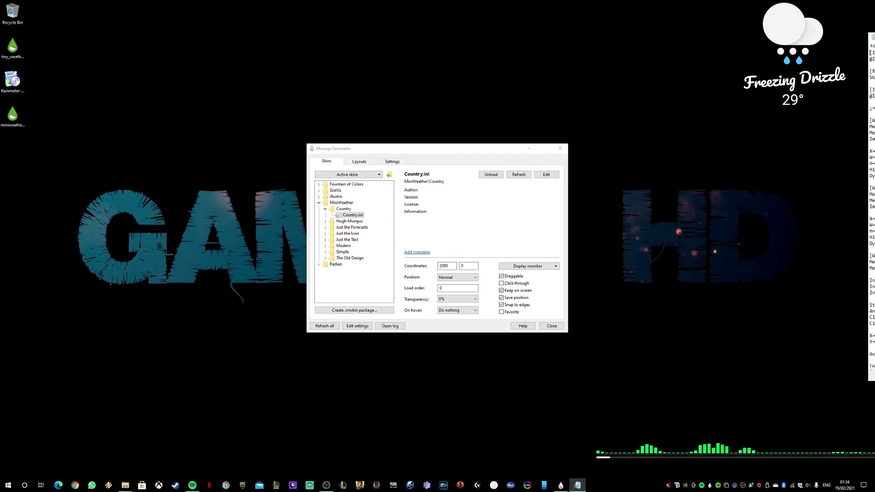
scroll(872, 208, "down", 1)
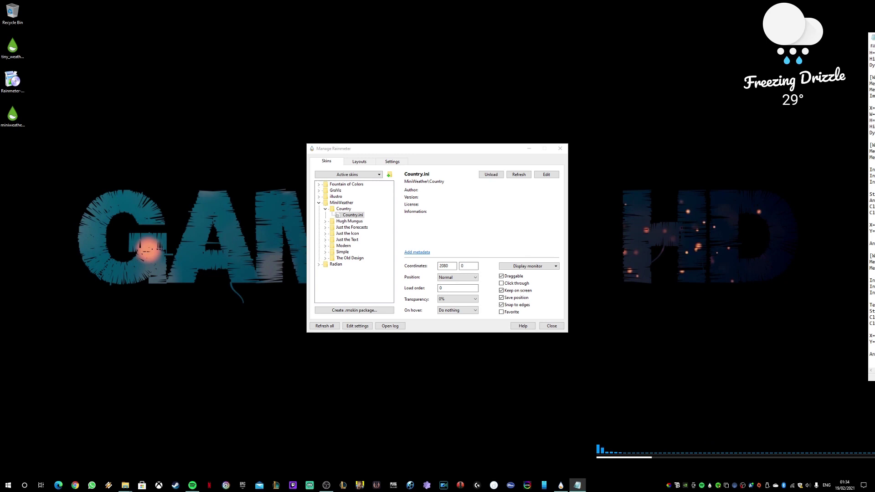
key("alt+F4")
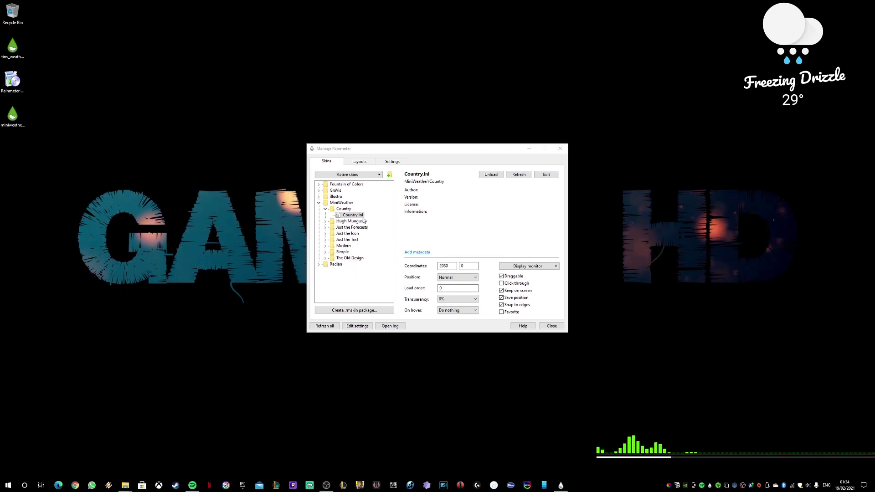
left_click(490, 177)
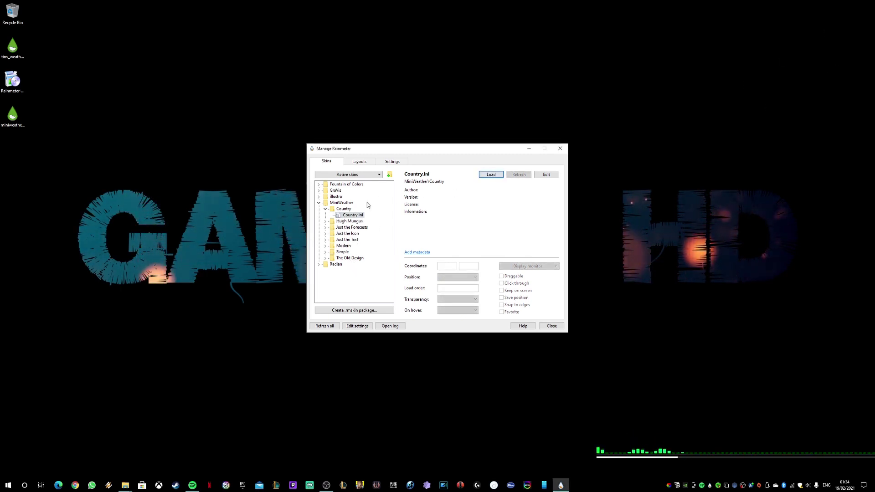
- Collapse the MiniWeather folder, try out the Clone.ini visualizer from Fountain of Colors, and unload it
left_click(318, 203)
double_click(348, 215)
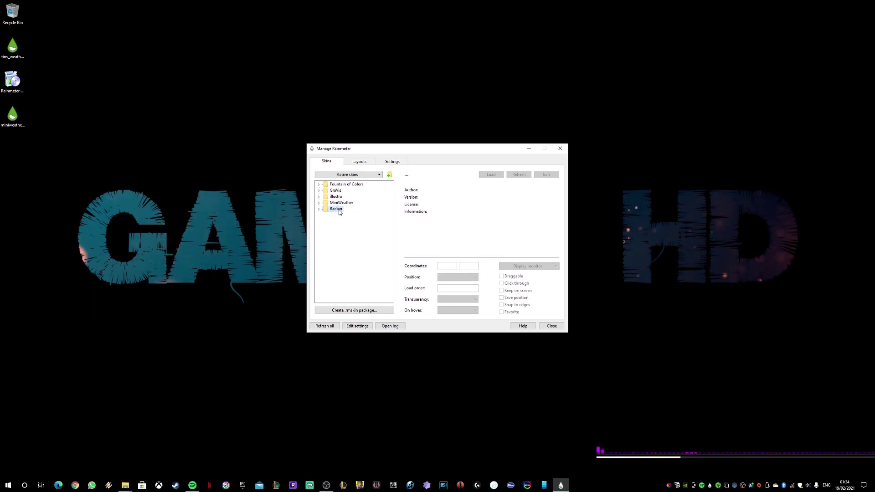
double_click(341, 185)
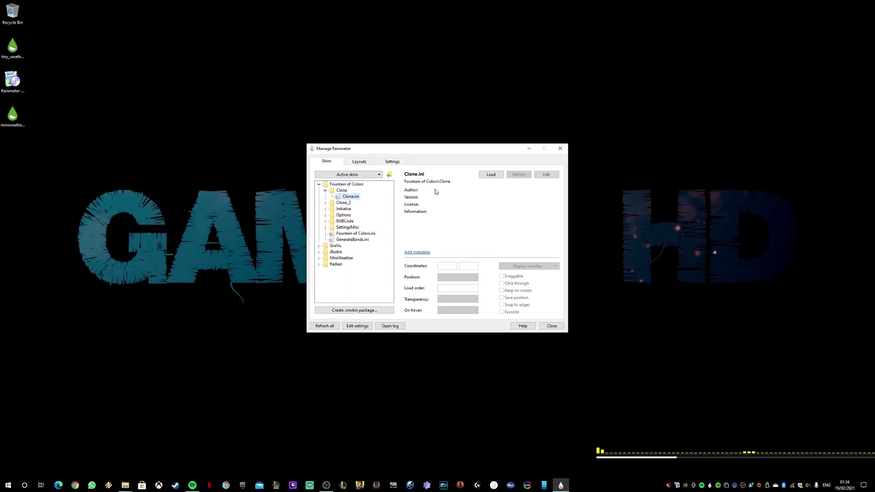
left_click(491, 175)
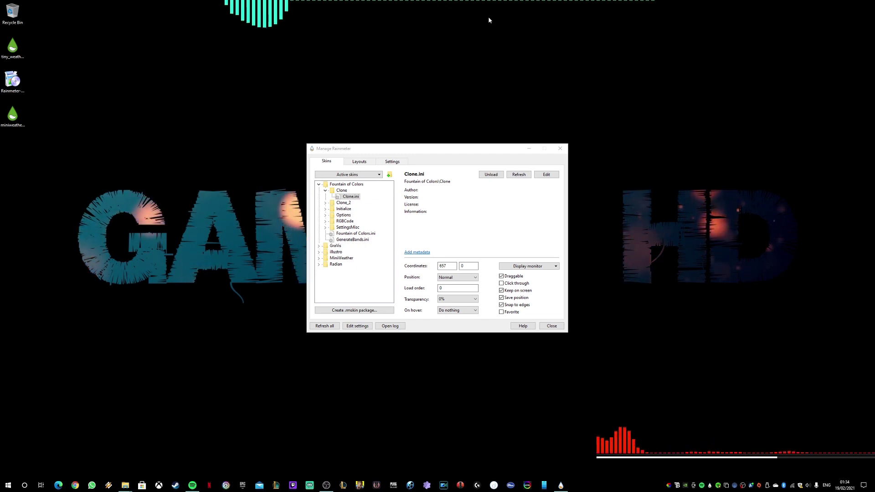
left_click(491, 174)
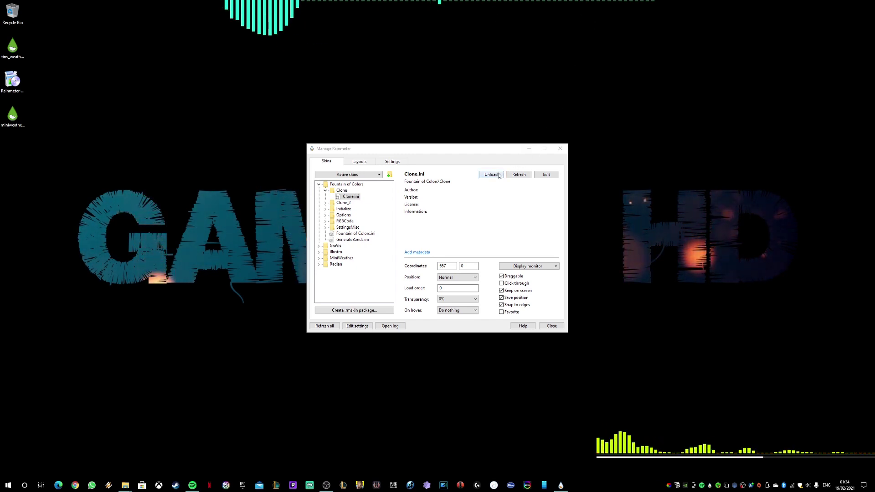
- Try out the GraVis Delay.ini visualizer, moving it toward the lower-left of the desktop, and unload it
left_click(318, 184)
left_click(319, 190)
left_click(343, 196)
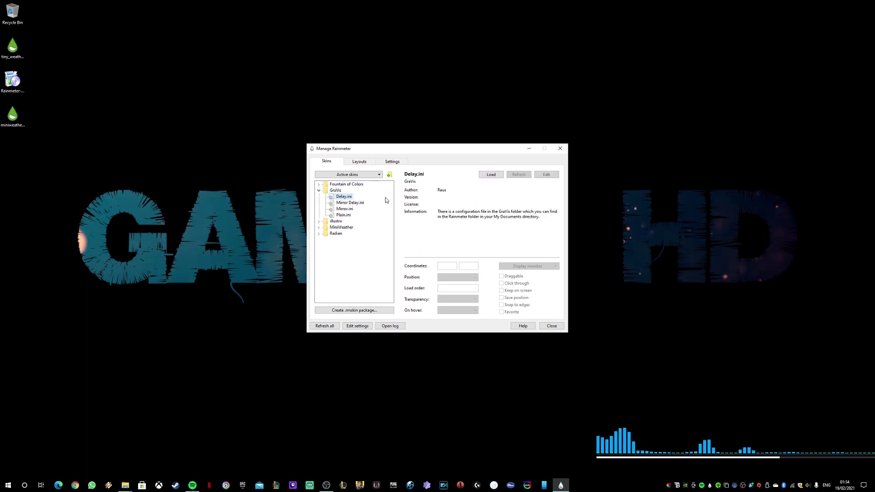
left_click(490, 174)
left_click_drag(489, 150, 679, 113)
left_click_drag(400, 443, 156, 435)
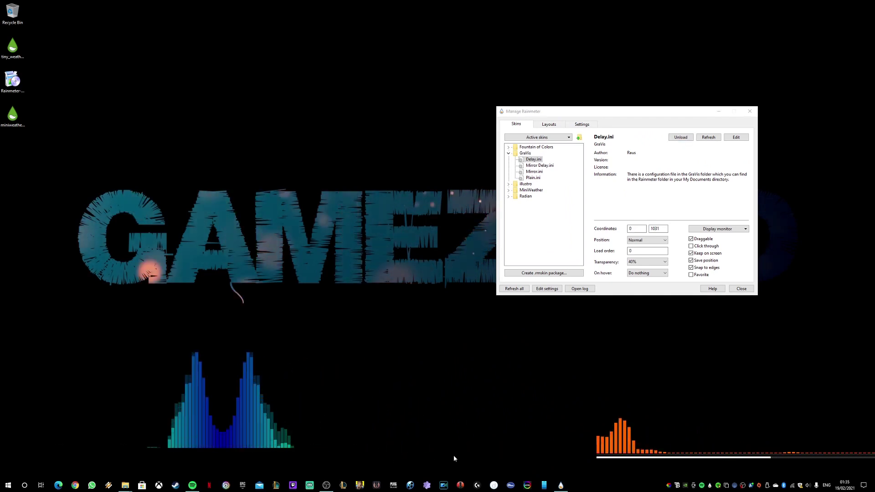
left_click(680, 137)
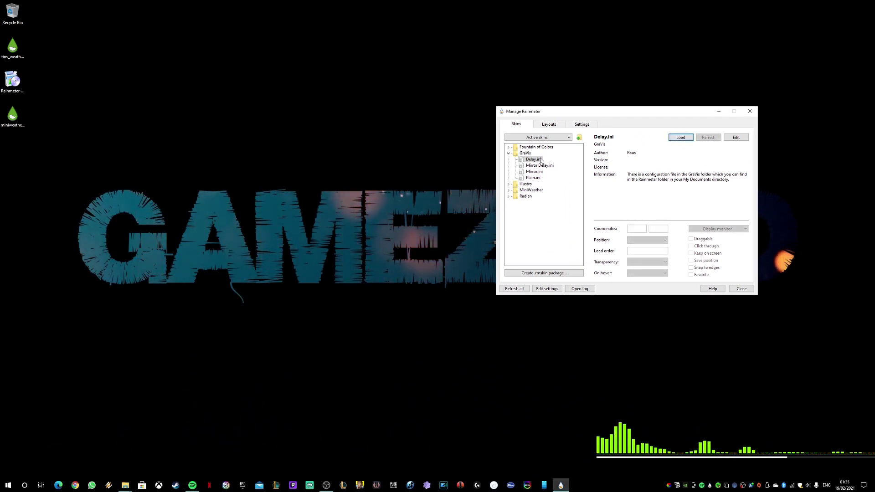
- Browse the illustro skins and load System.ini to put a system stats widget on the desktop
double_click(525, 154)
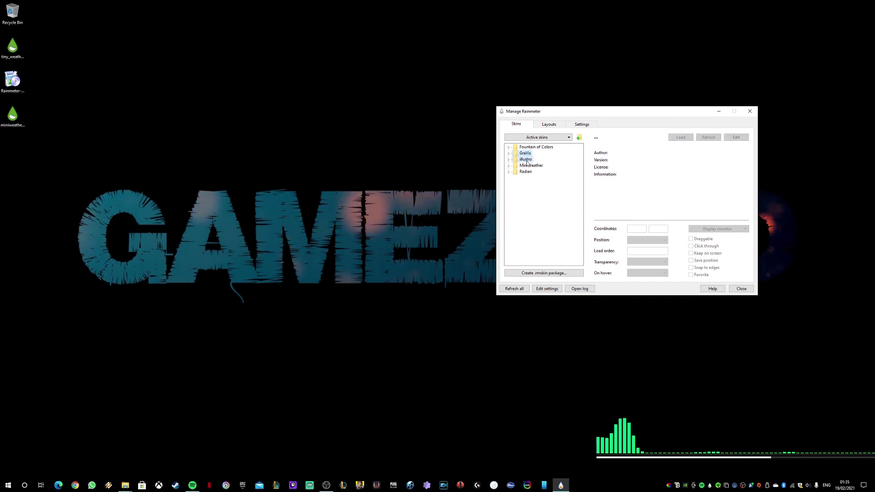
left_click(533, 178)
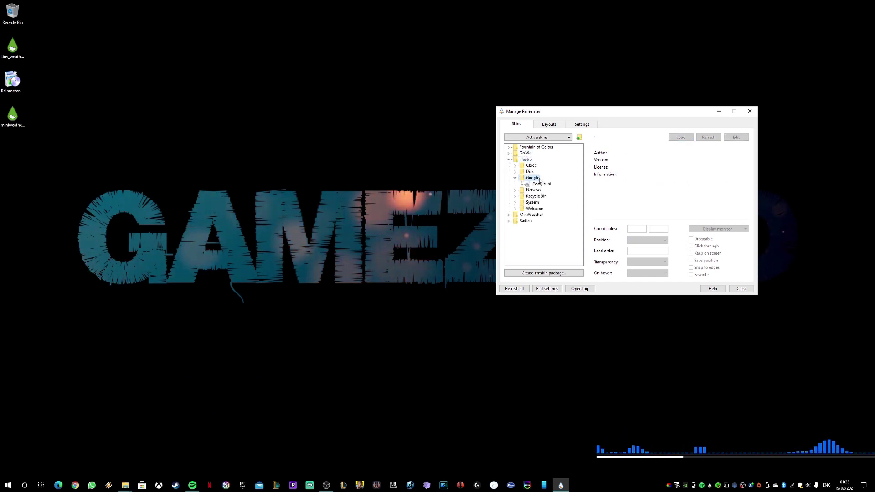
double_click(536, 197)
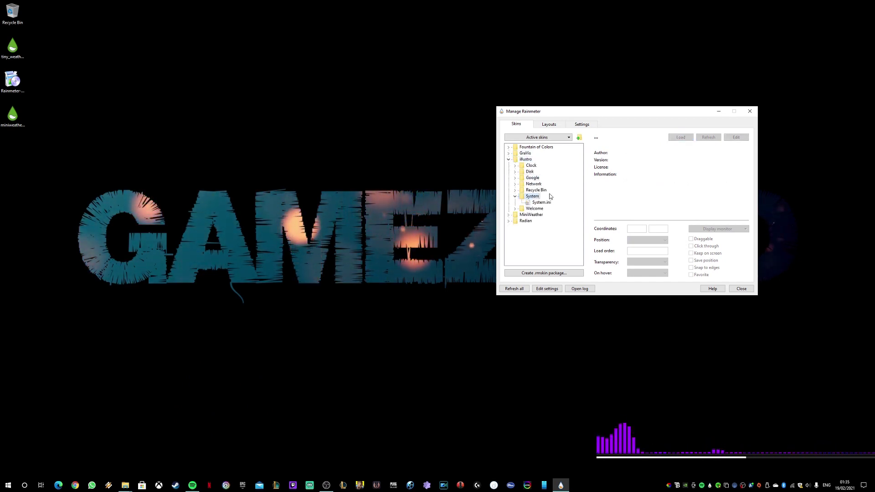
left_click(542, 202)
left_click(682, 137)
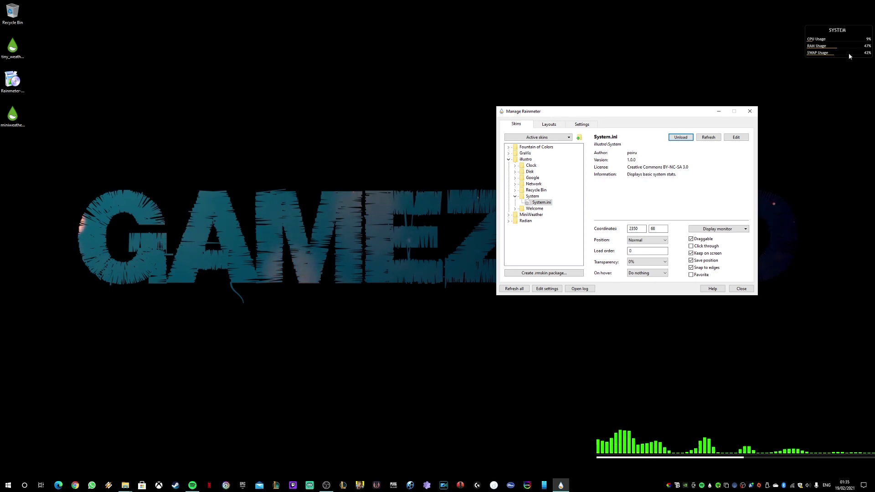
- Unload the System.ini stats widget and collapse the illustro System folder
left_click(681, 137)
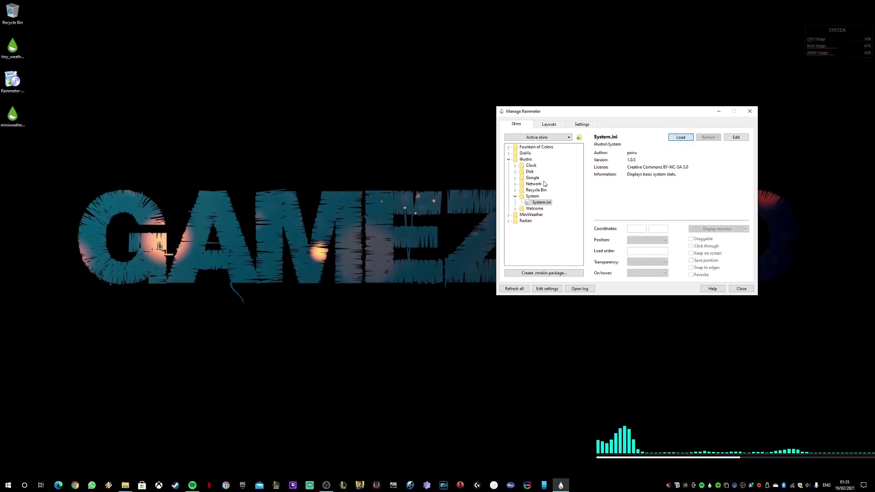
double_click(533, 196)
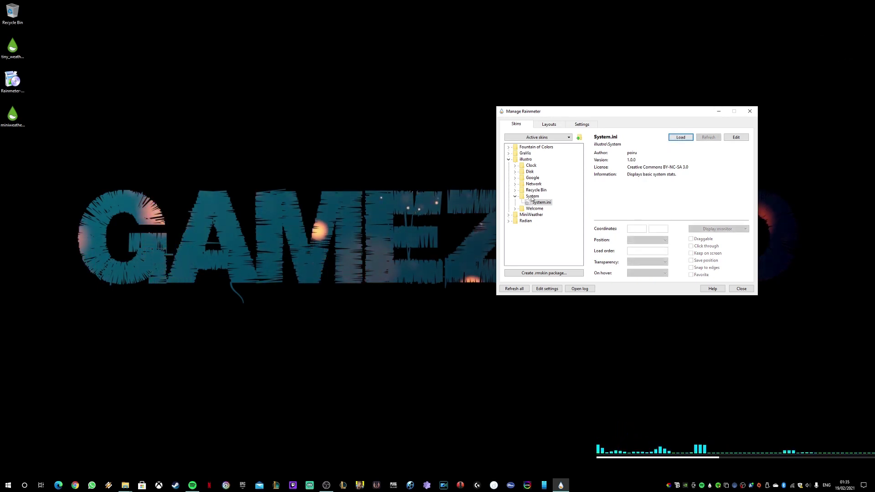
- Try out the illustro Clock.ini skin, moving it near the upper middle of the desktop, and unload it
double_click(532, 165)
left_click(540, 172)
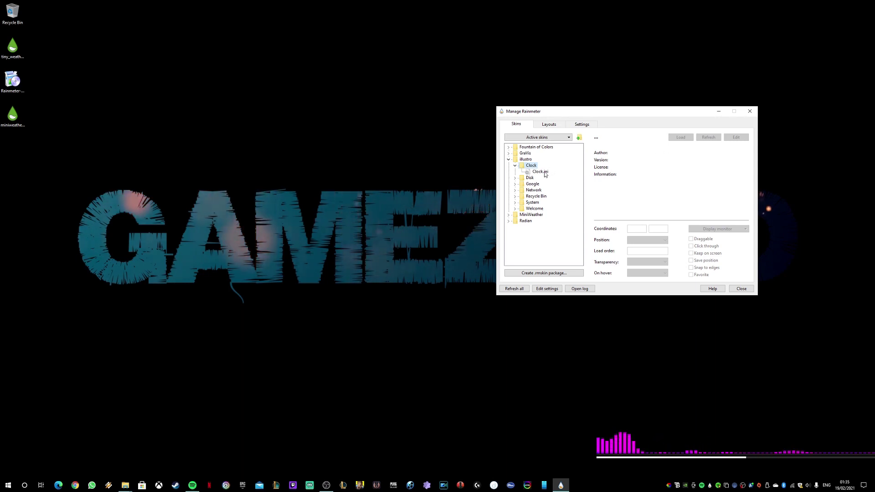
left_click(672, 138)
left_click_drag(844, 23, 395, 29)
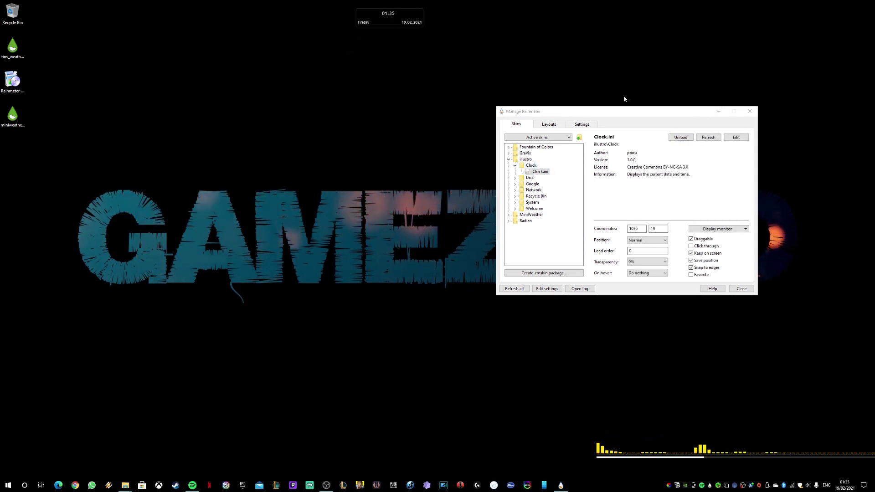
left_click(687, 136)
- Close the skin manager and permanently delete the tiny weather, Rainmeter and miniweather installer files from the desktop
left_click(748, 111)
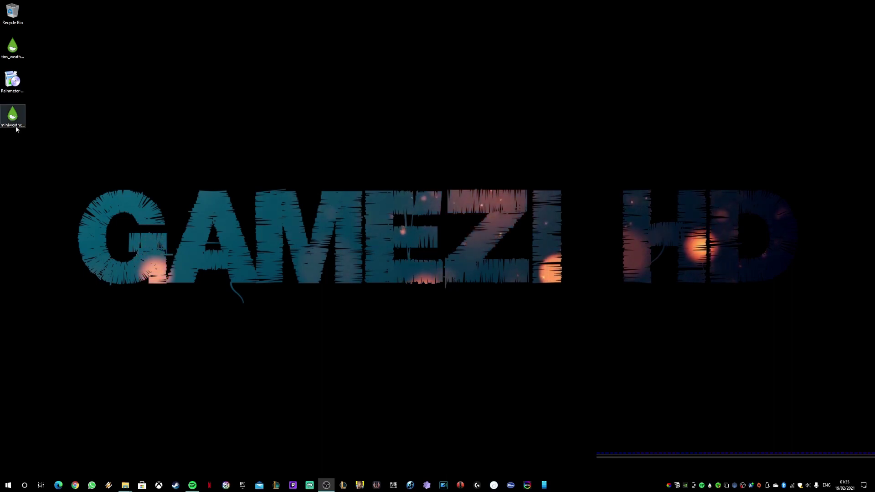
left_click_drag(69, 136, 1, 51)
key("shift+Delete")
key("Return")
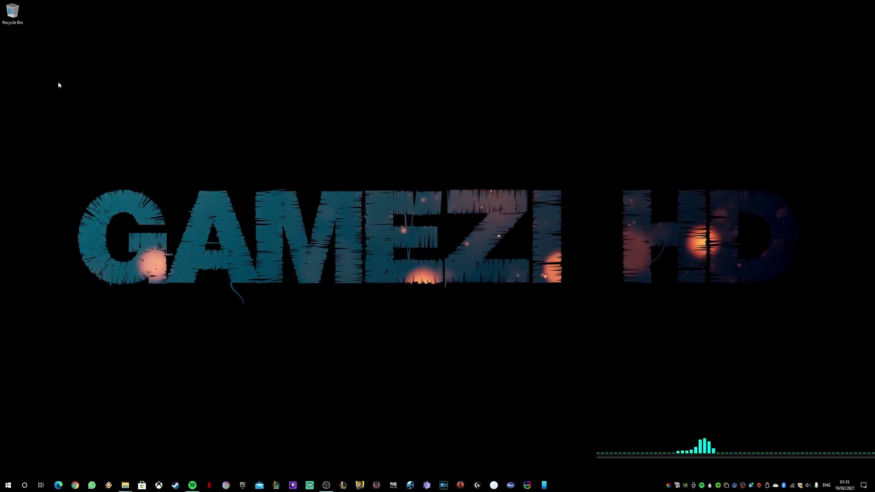
- Exit Lively to remove its live wallpaper, and relaunch Lively Wallpaper from its Start tile
right_click(669, 485)
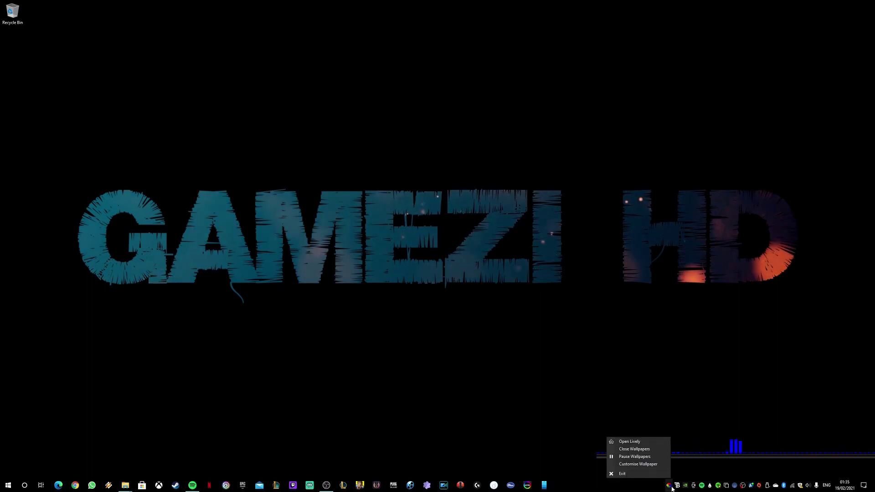
left_click(651, 475)
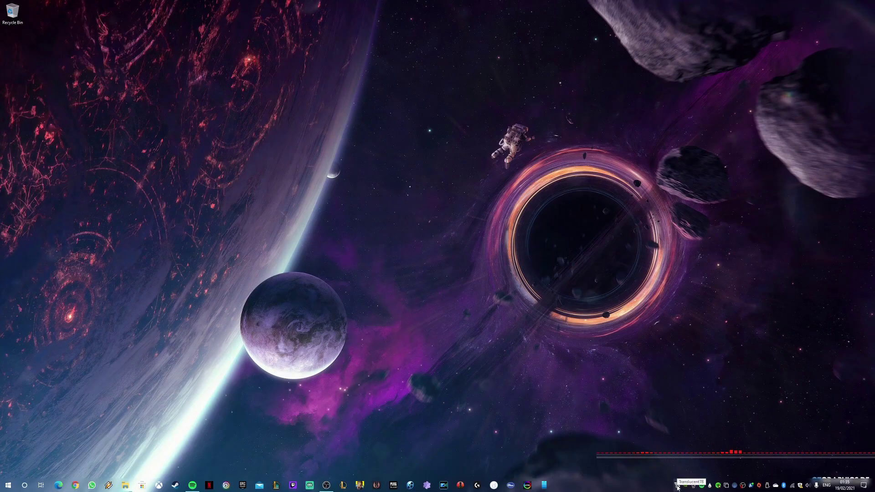
key("super")
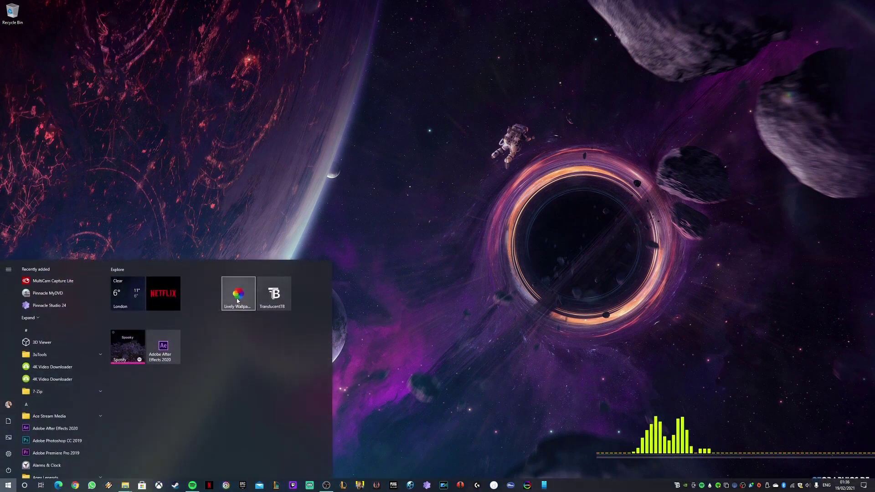
left_click(237, 301)
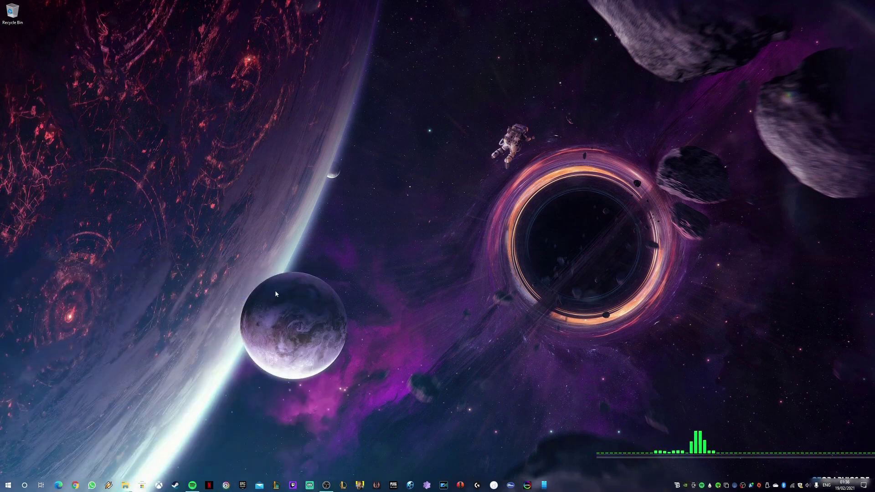